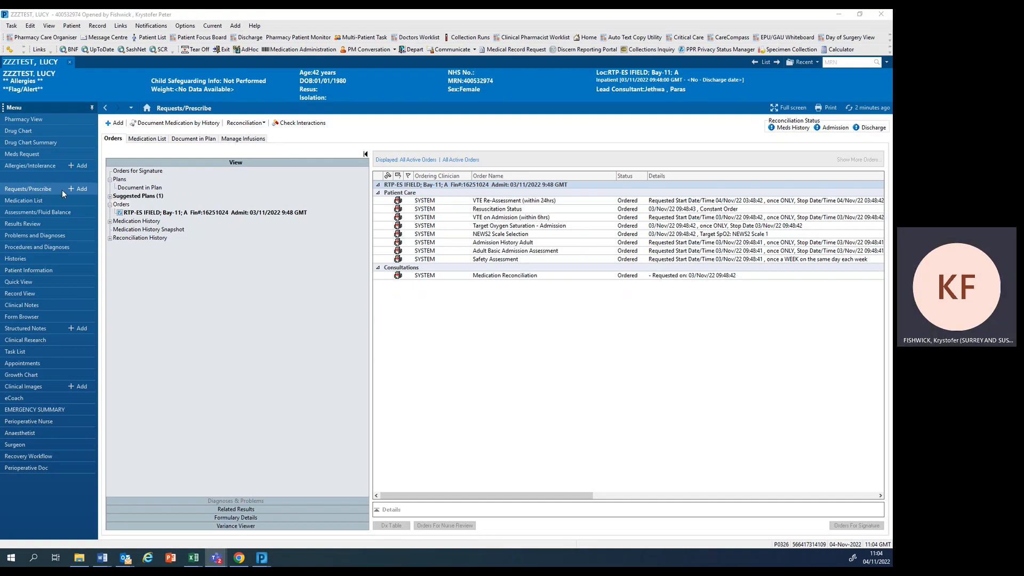
# Add the Insulin - VRIII Care Plan - Maternity to the patient's orders, searching with VRIII
pyautogui.click(113, 123)
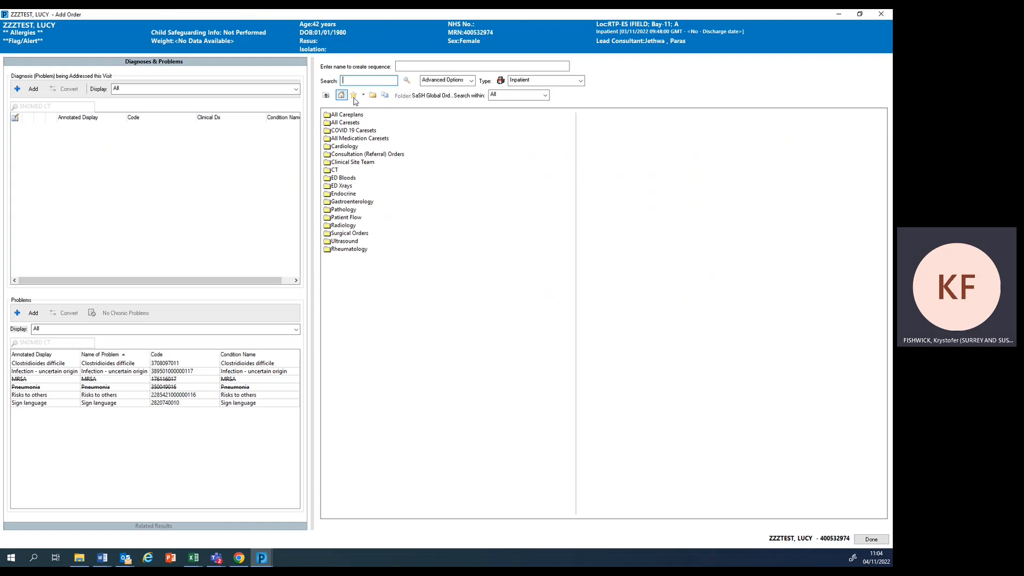
pyautogui.write('VRIII')
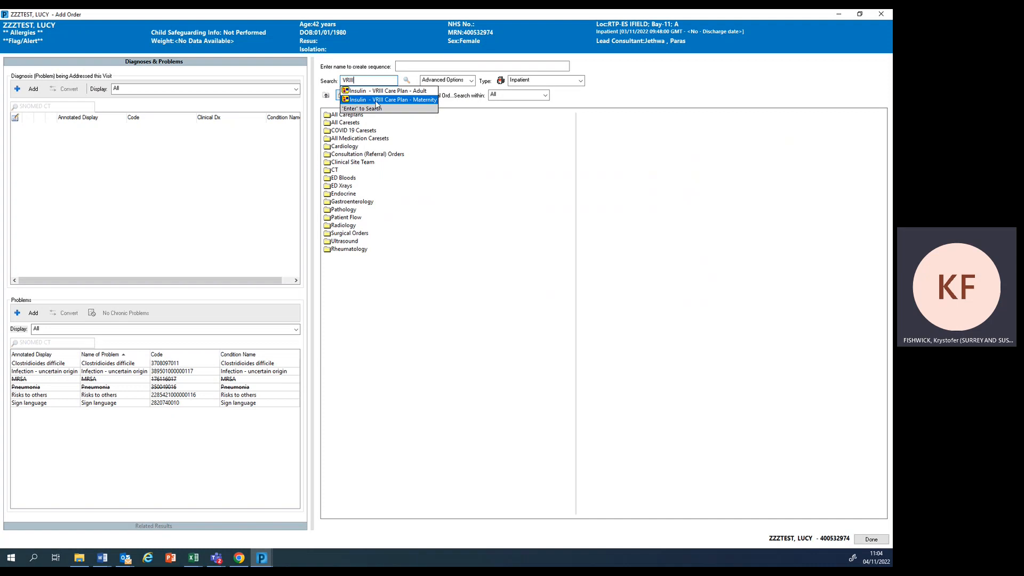
pyautogui.click(390, 101)
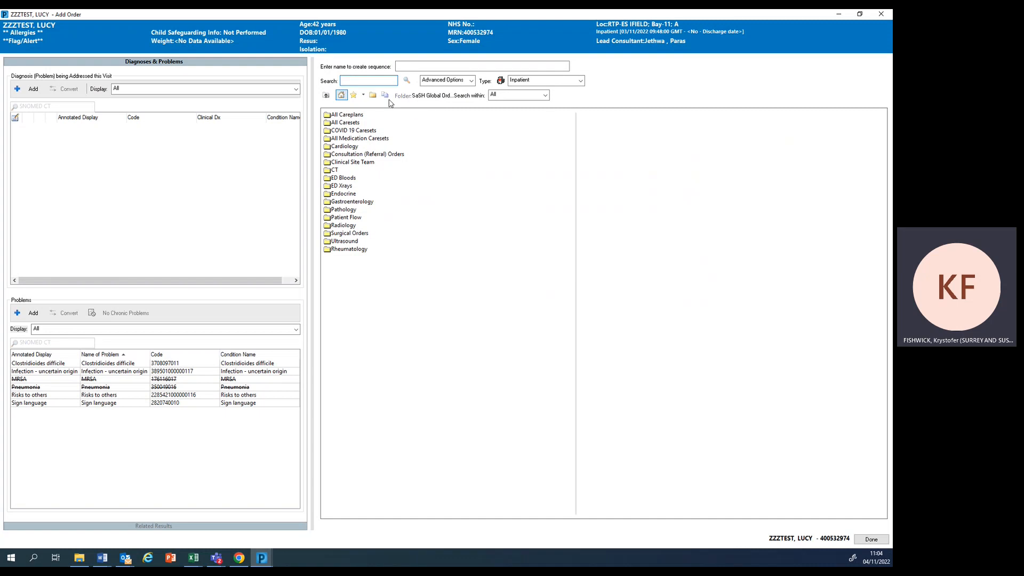
pyautogui.click(870, 540)
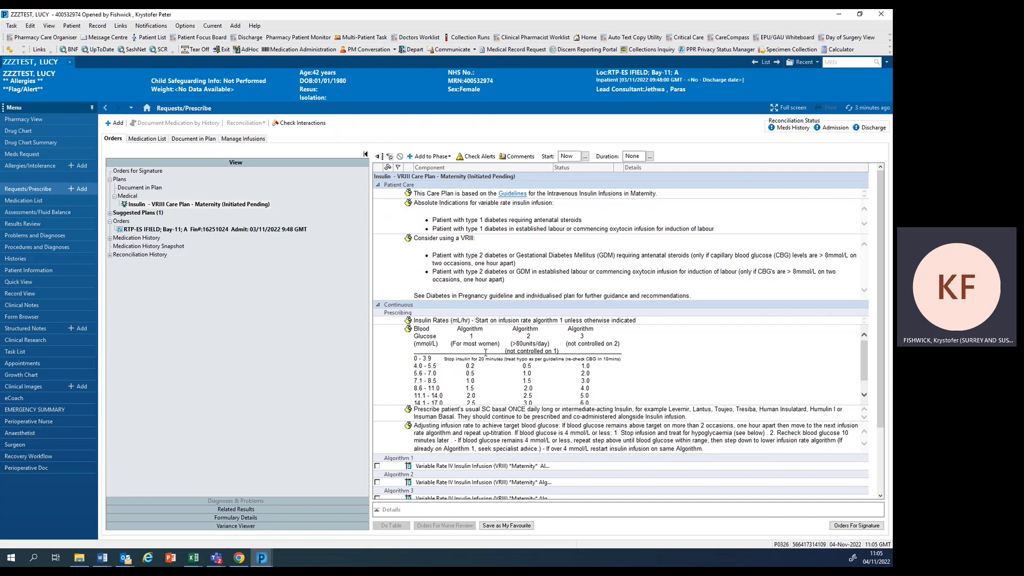
# Include the Algorithm 1 Variable Rate IV Insulin Infusion (VRIII) *Maternity* in the care plan
pyautogui.moveTo(879, 273); pyautogui.dragTo(879, 283)
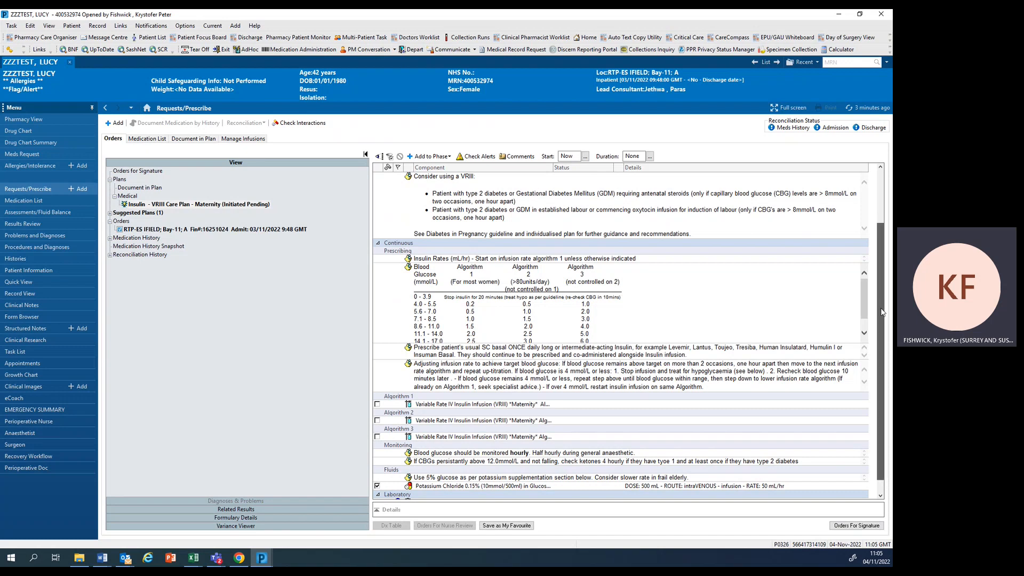
pyautogui.scroll(-3, 882, 312)
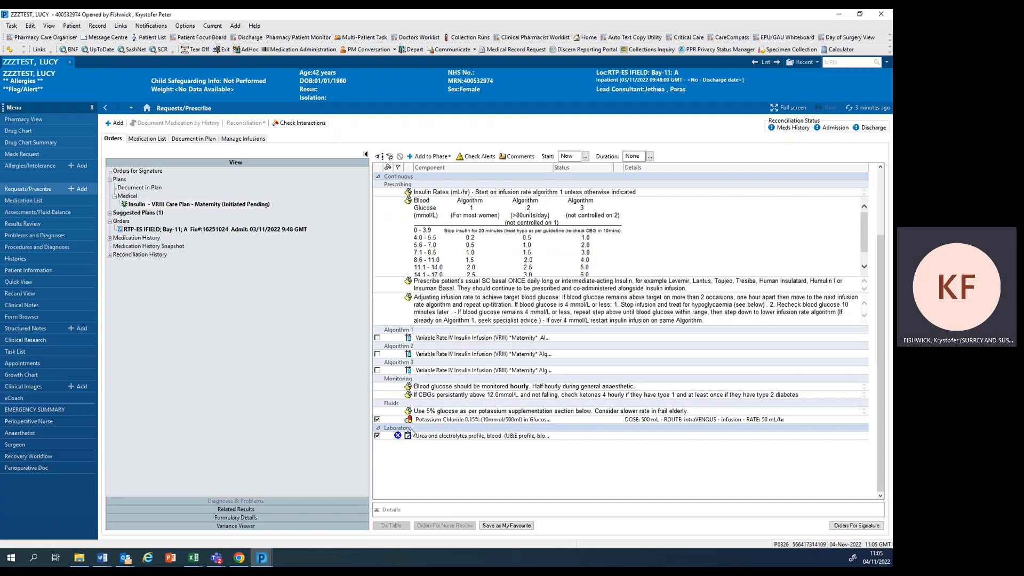
pyautogui.click(378, 419)
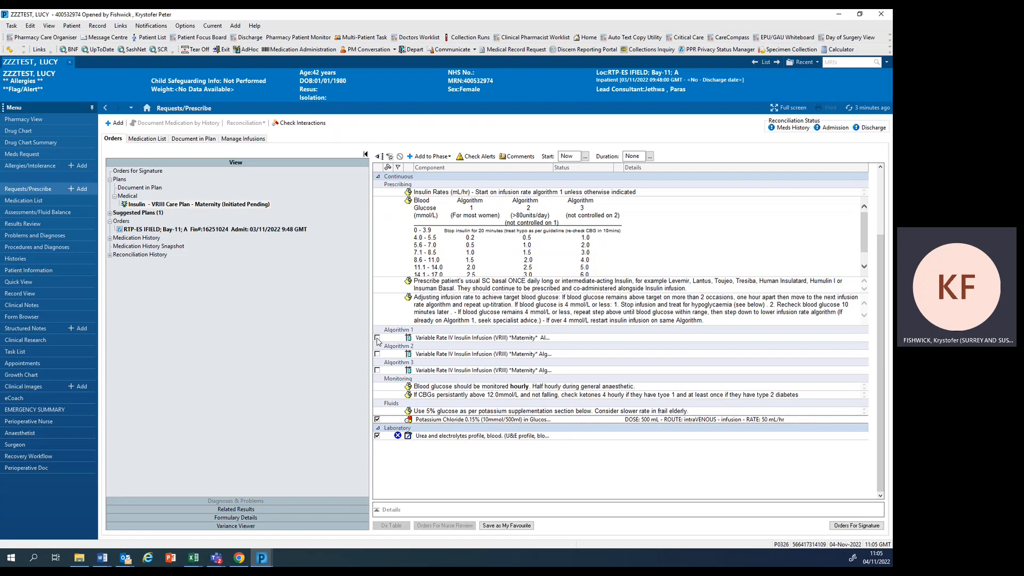
pyautogui.click(377, 338)
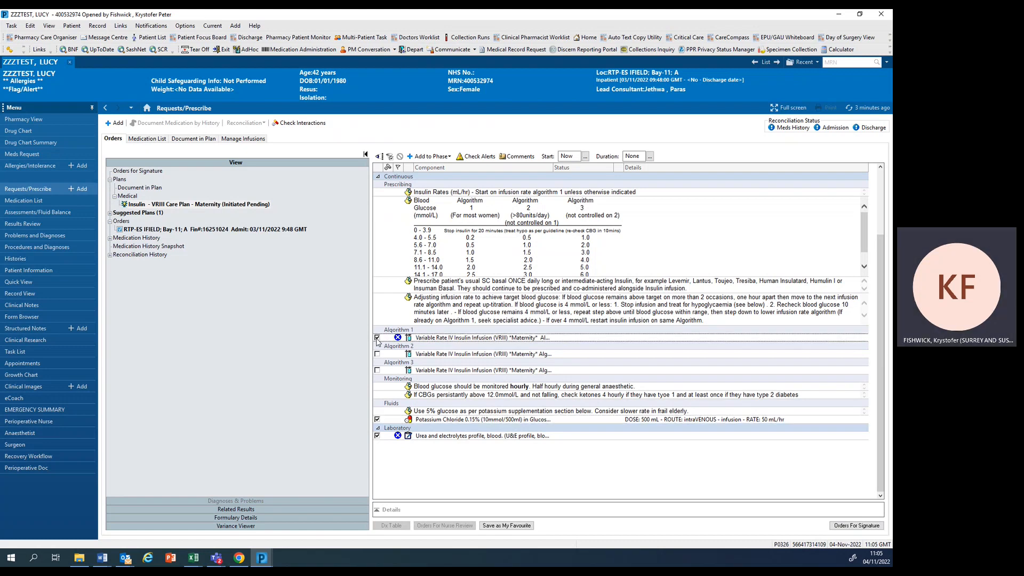
pyautogui.moveTo(399, 340)
# Submit the care plan orders for signature, entering the ordering clinician's name with Verbal communication and acknowledging the interaction checking notice
pyautogui.click(847, 527)
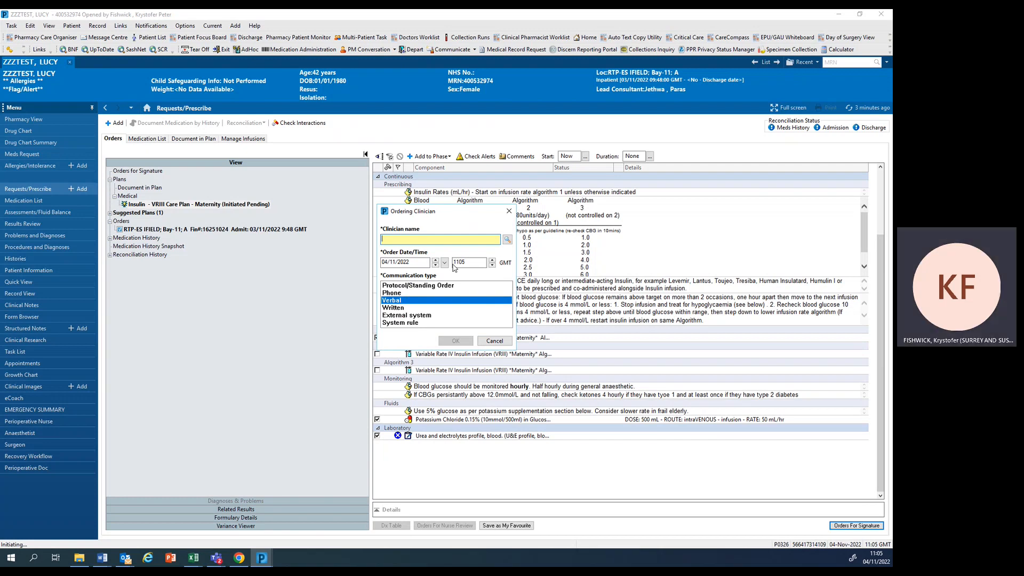
pyautogui.write('penny')
pyautogui.press('Return')
pyautogui.click(460, 343)
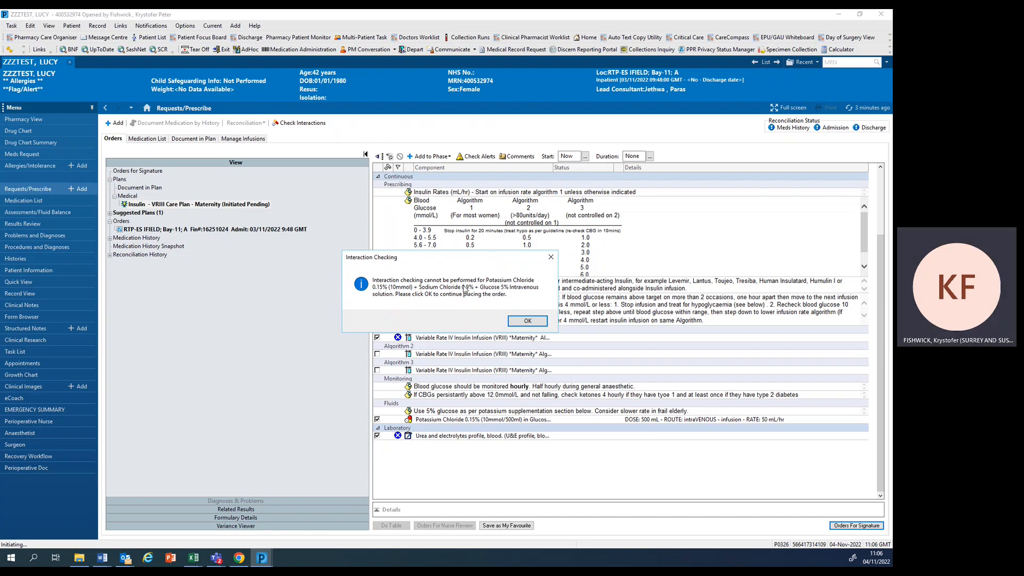
pyautogui.click(521, 322)
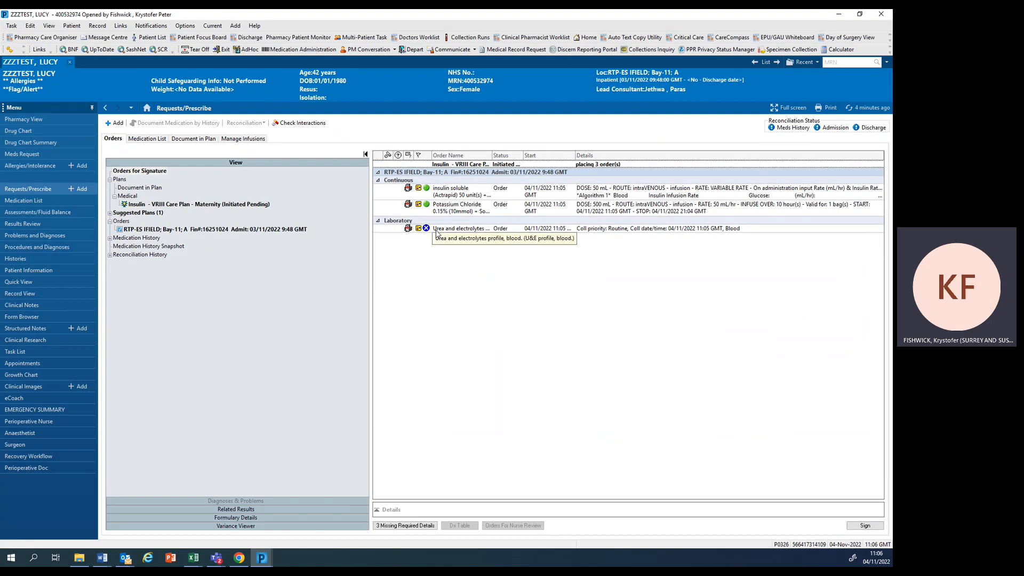
# Review the continuous infusion details of the insulin soluble (Actrapid) and Potassium Chloride 0.15% orders
pyautogui.click(459, 195)
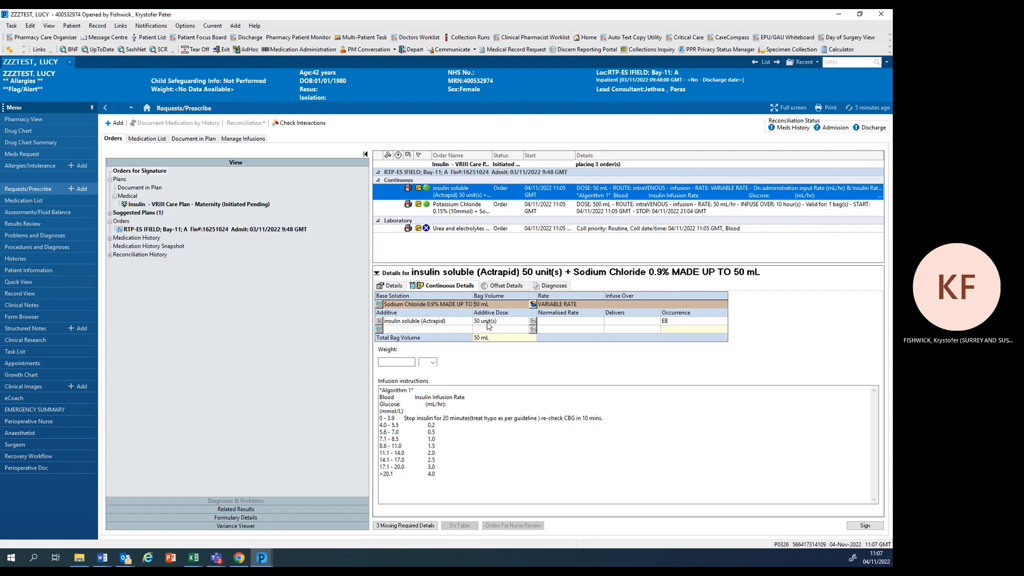
pyautogui.moveTo(466, 490); pyautogui.dragTo(409, 392)
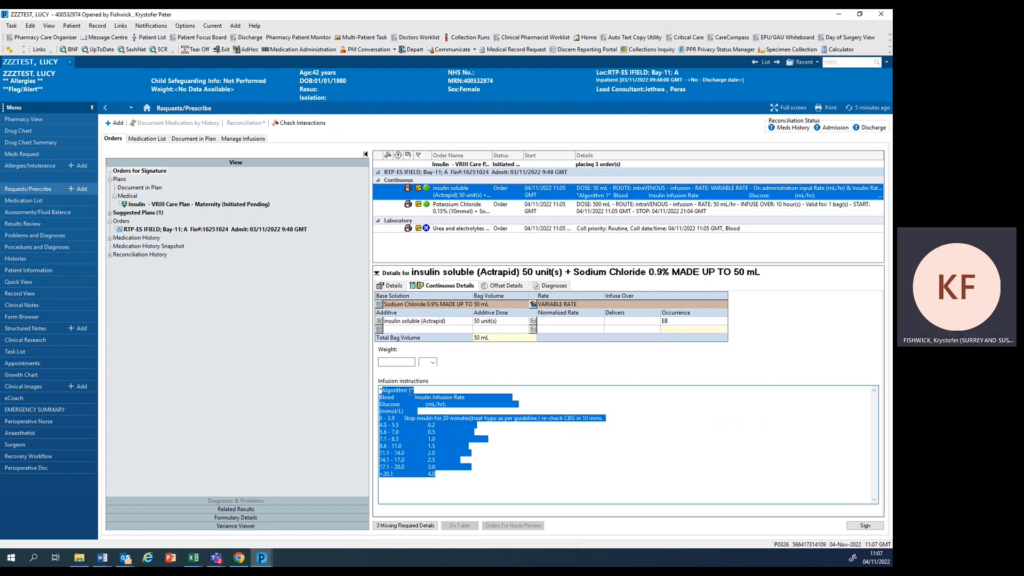
pyautogui.click(634, 438)
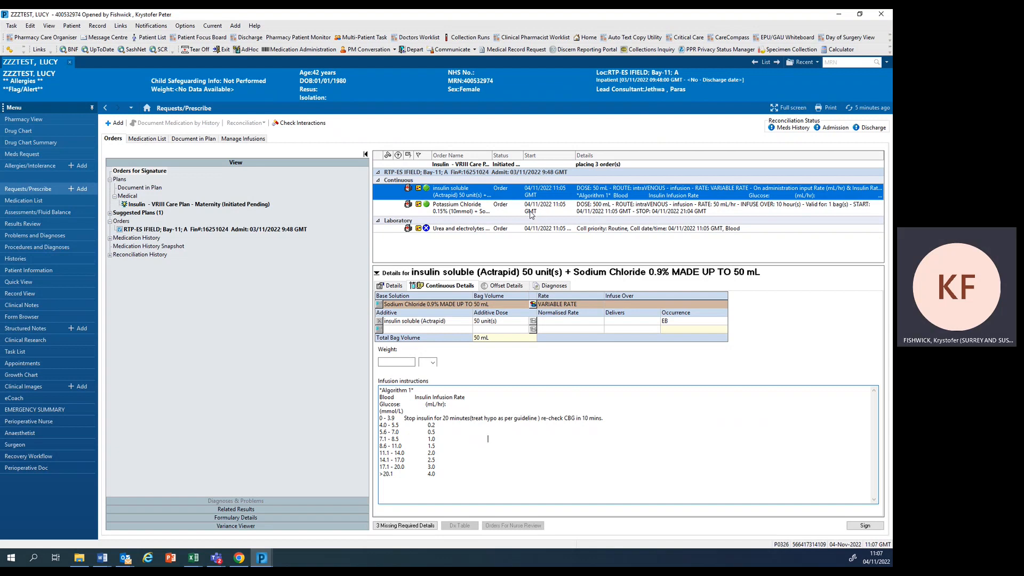
pyautogui.click(513, 212)
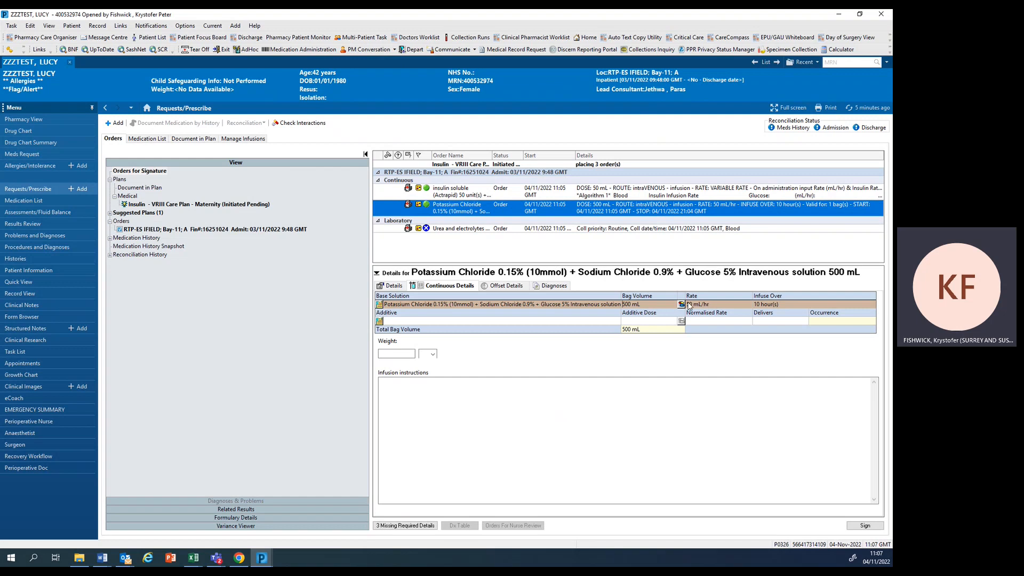
# Complete the urea and electrolytes order with reason VRIII, the bleep/telephone number and ward staff collection Yes, and sign the orders
pyautogui.click(464, 231)
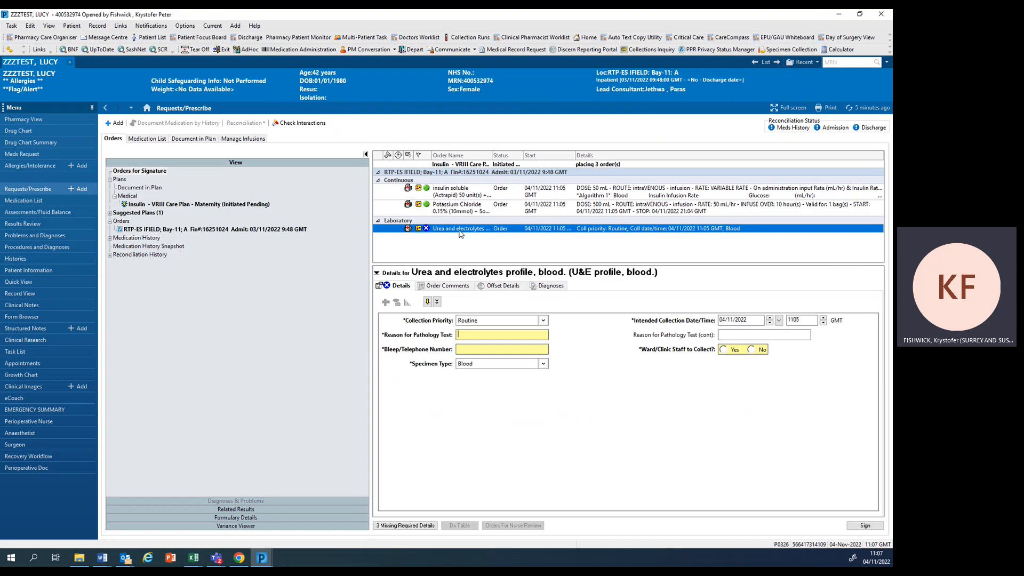
pyautogui.moveTo(425, 230)
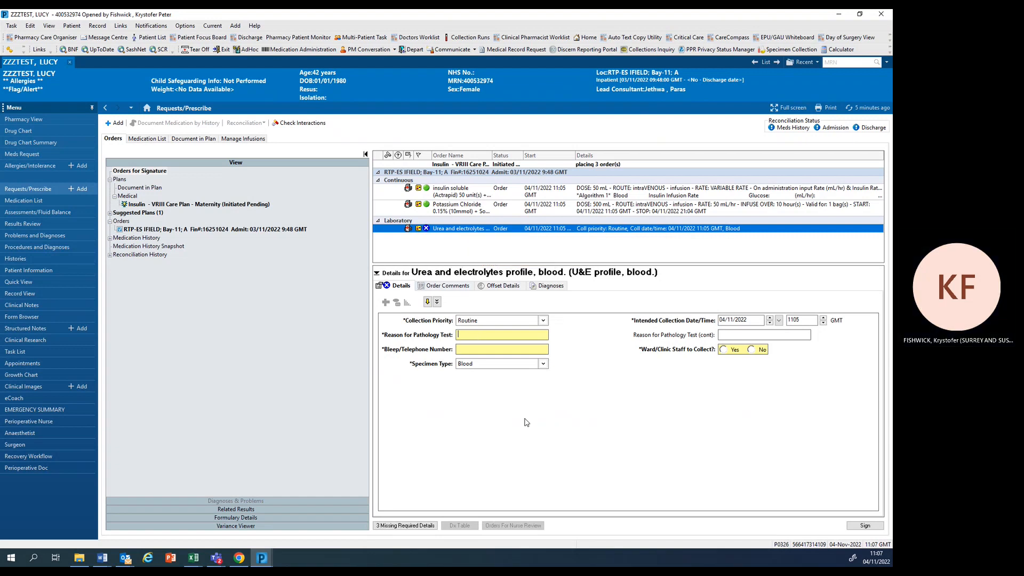
pyautogui.write('V')
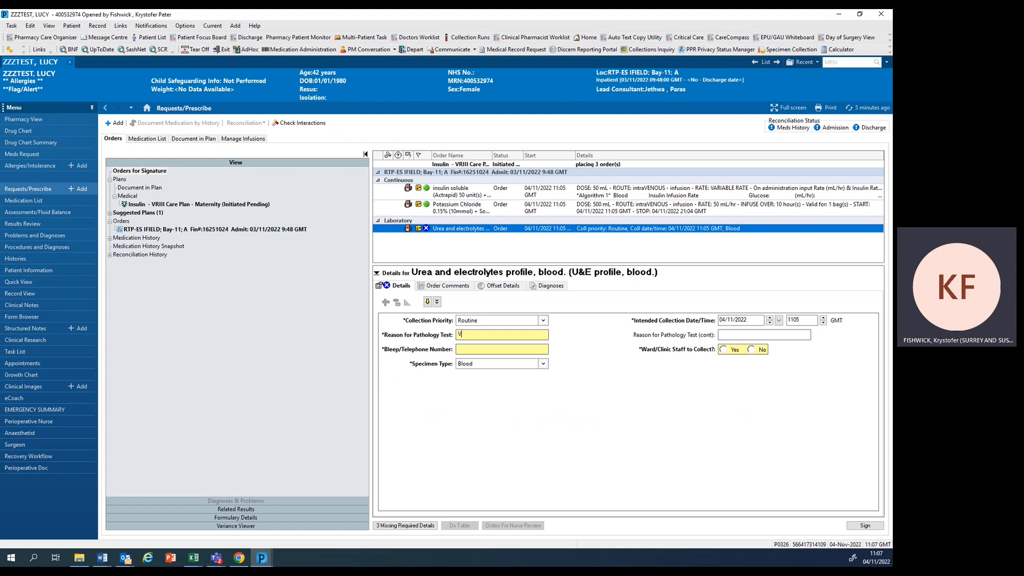
pyautogui.write('IIRIII')
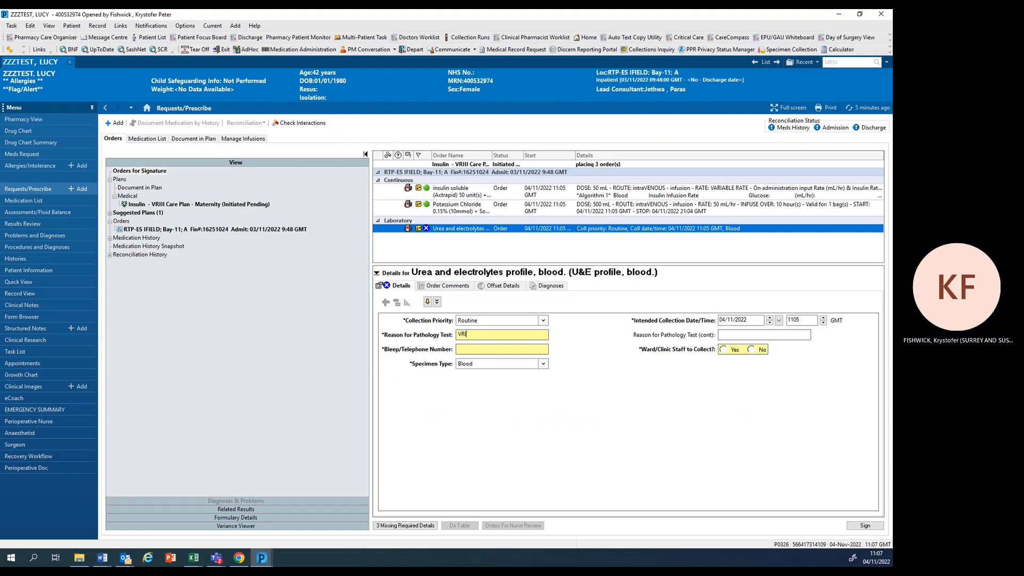
pyautogui.click(488, 349)
pyautogui.write('123')
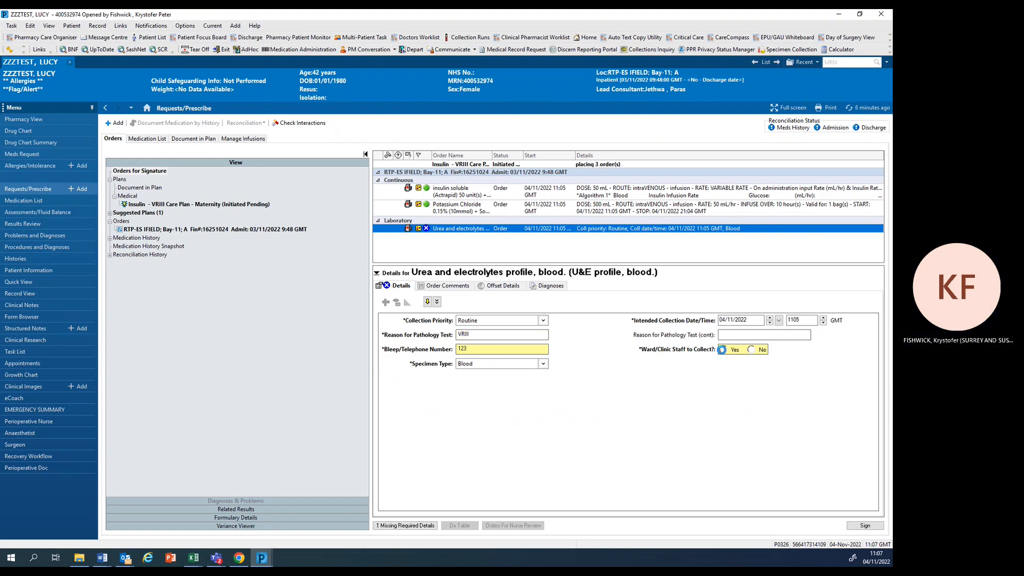
pyautogui.click(723, 350)
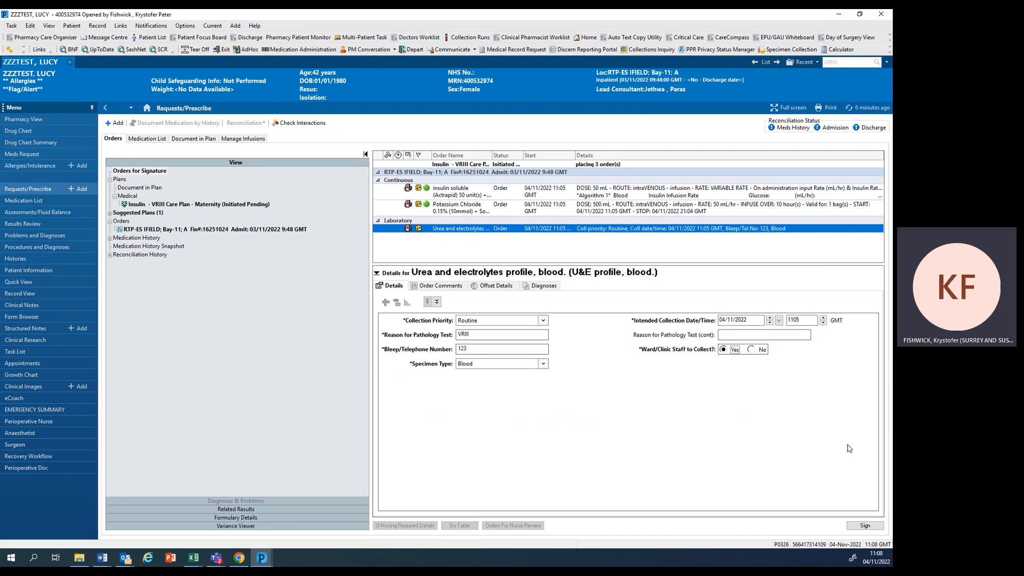
pyautogui.click(873, 528)
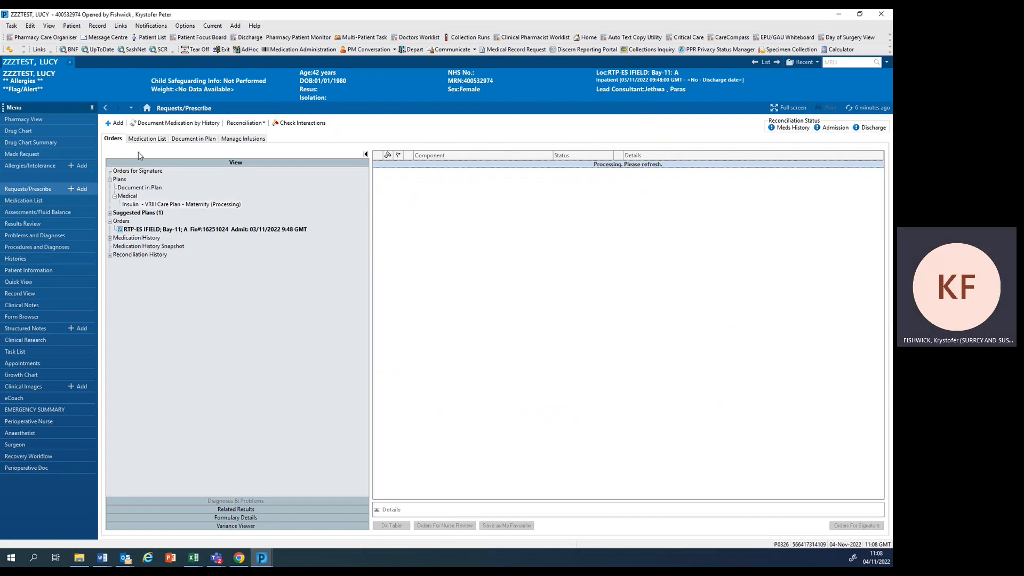
# Open the patient's Drug Chart and refresh it to show the continuous infusions
pyautogui.click(74, 130)
pyautogui.click(862, 108)
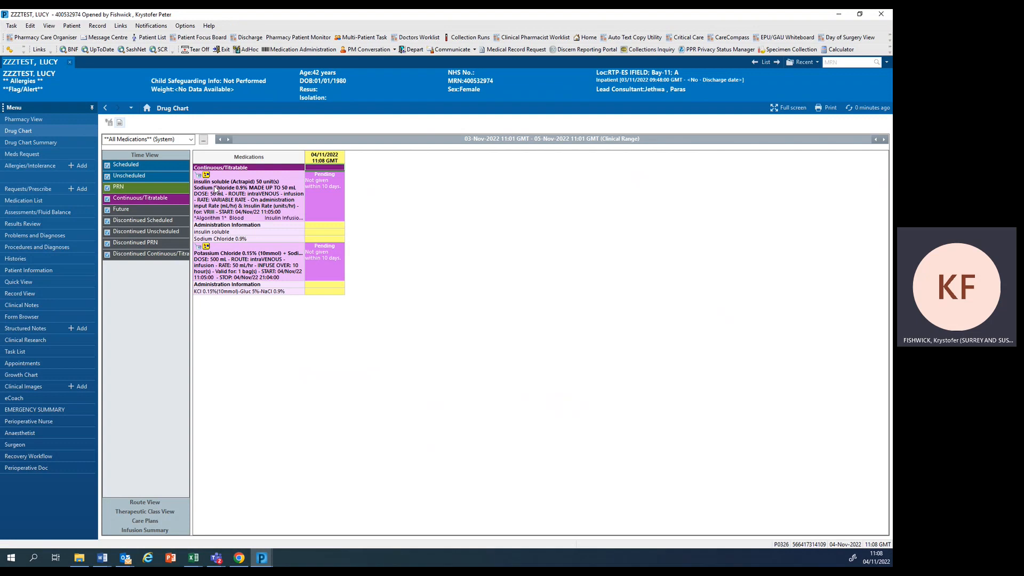
pyautogui.moveTo(216, 190)
# Start Medication Administration for the patient and override the wristband scan with the reason No Scanner Available
pyautogui.click(279, 50)
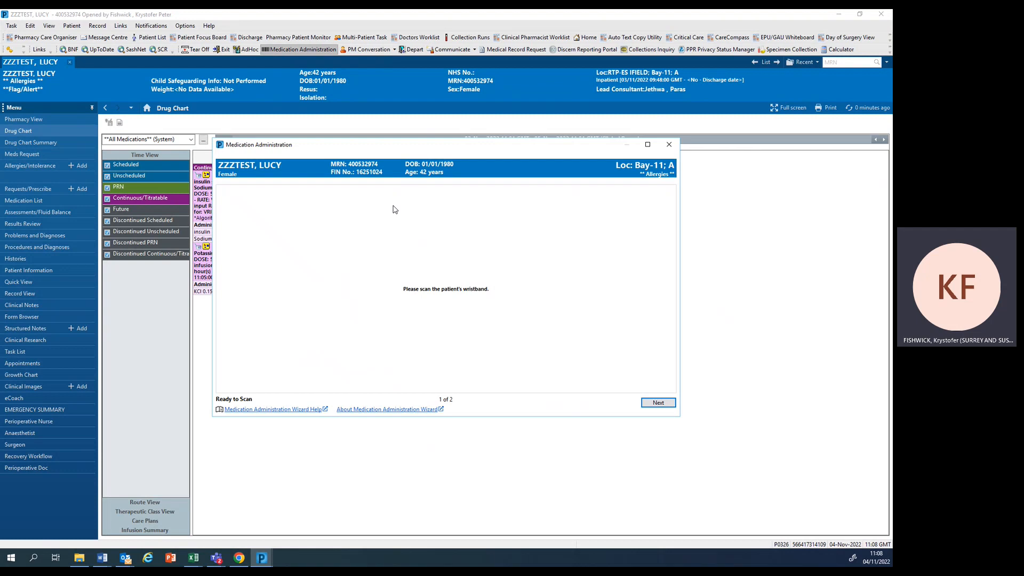
pyautogui.click(654, 405)
pyautogui.click(502, 273)
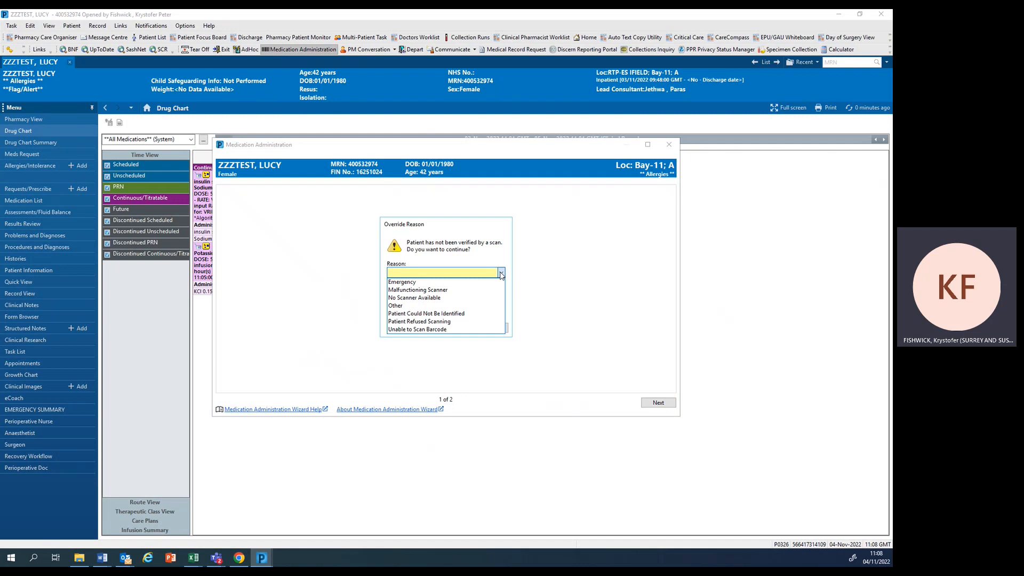
pyautogui.click(471, 302)
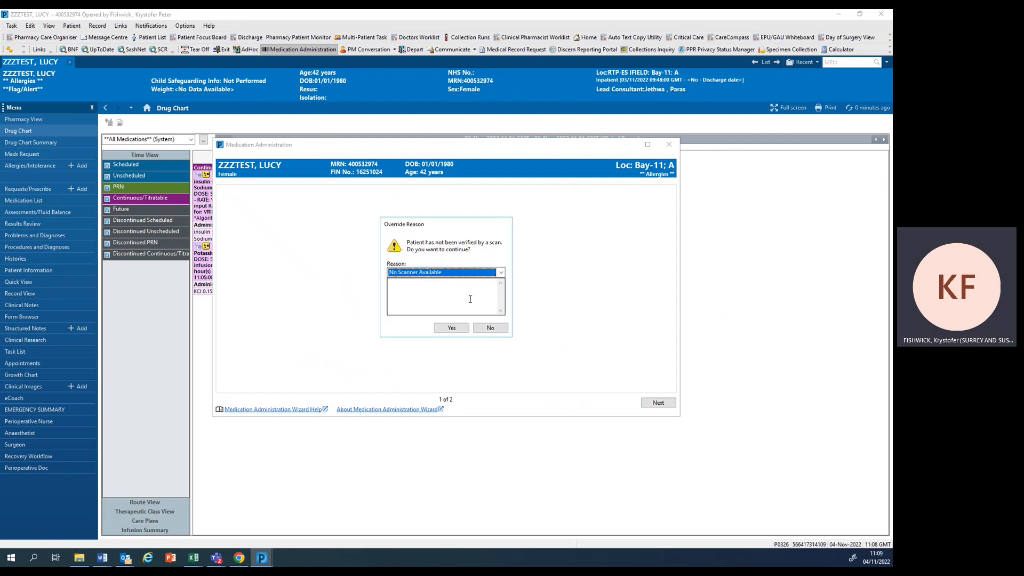
pyautogui.click(451, 328)
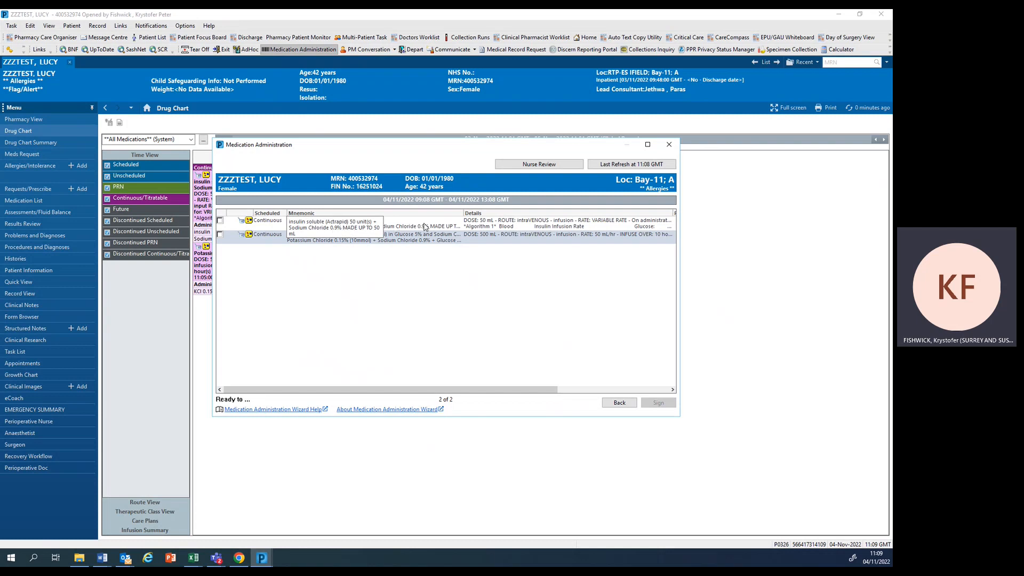
# Choose the insulin soluble infusion for administration and override its medication scan with the reason No Scanner Available
pyautogui.click(220, 221)
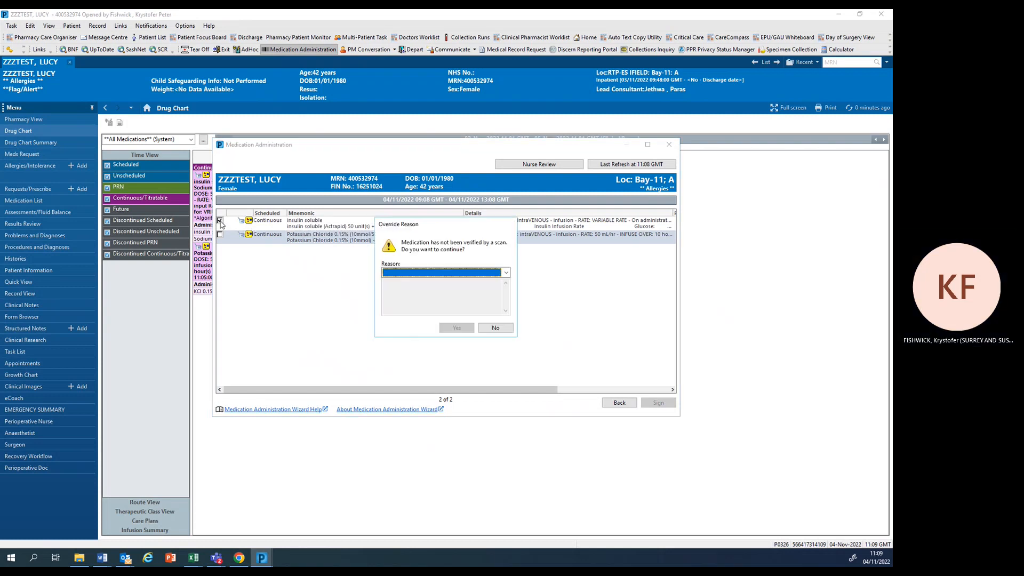
pyautogui.click(506, 272)
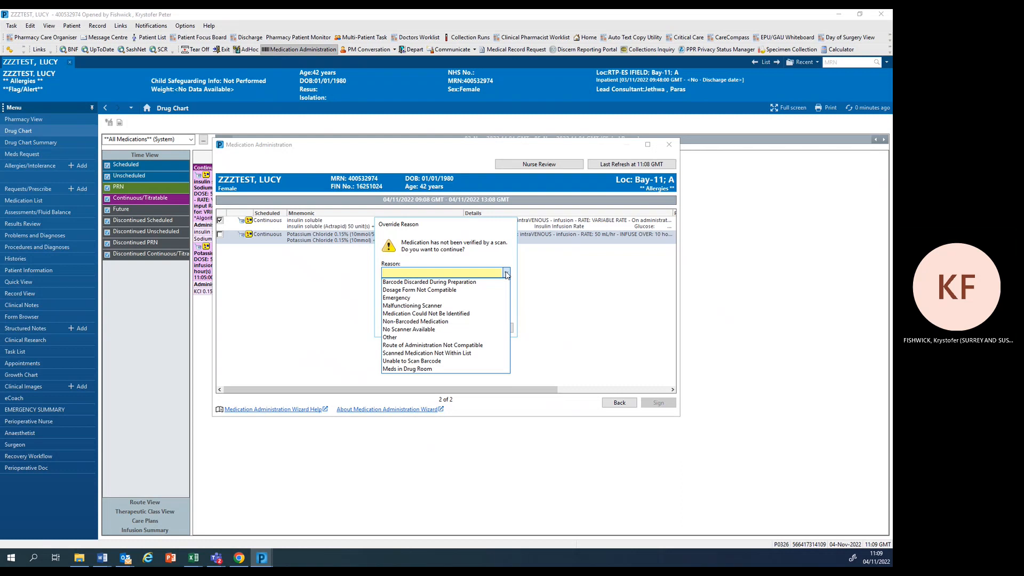
pyautogui.click(431, 330)
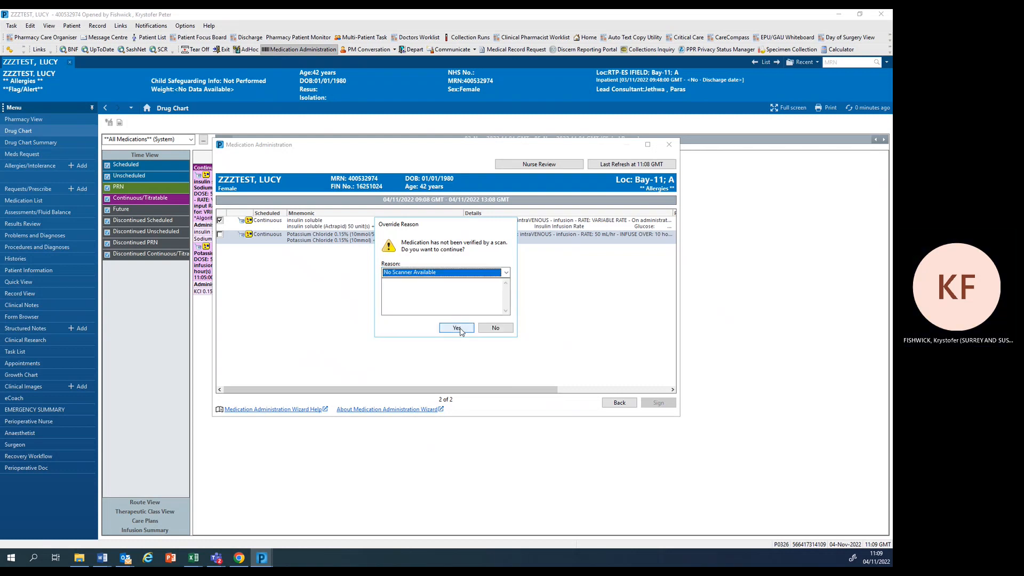
pyautogui.click(457, 328)
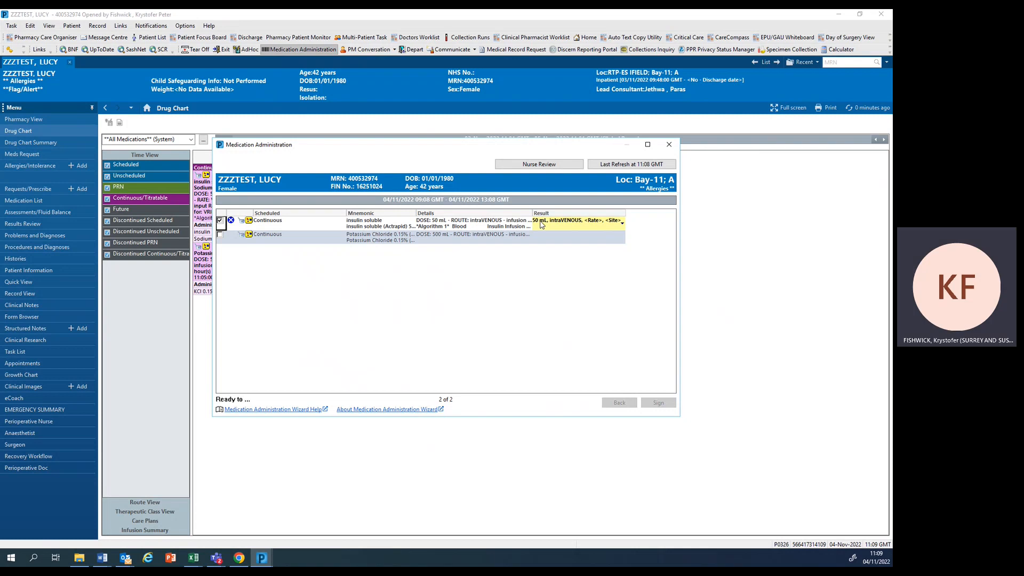
# Open the insulin infusion's administration details and choose the colleague's co-sign account as the witness
pyautogui.click(622, 223)
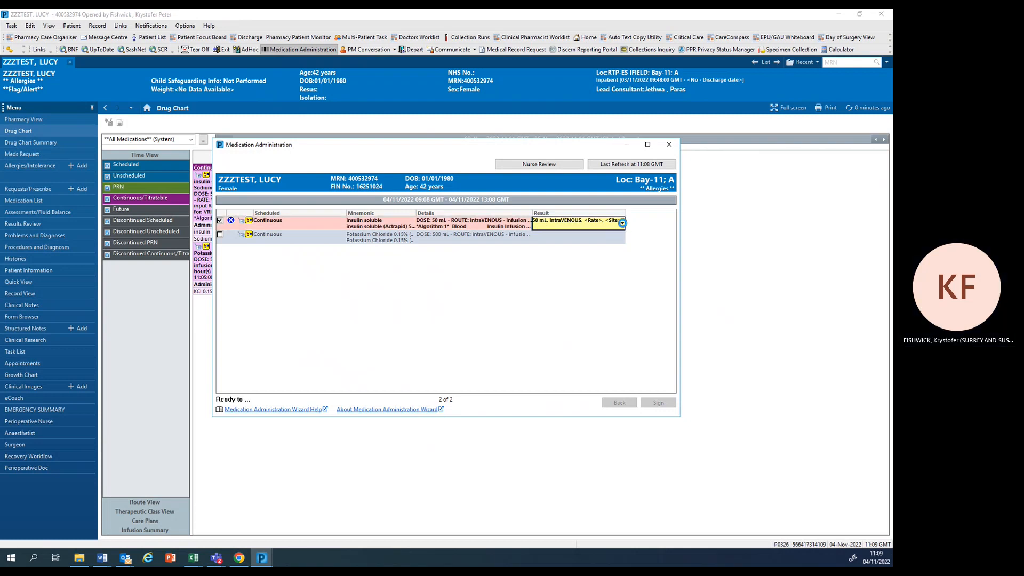
pyautogui.click(622, 223)
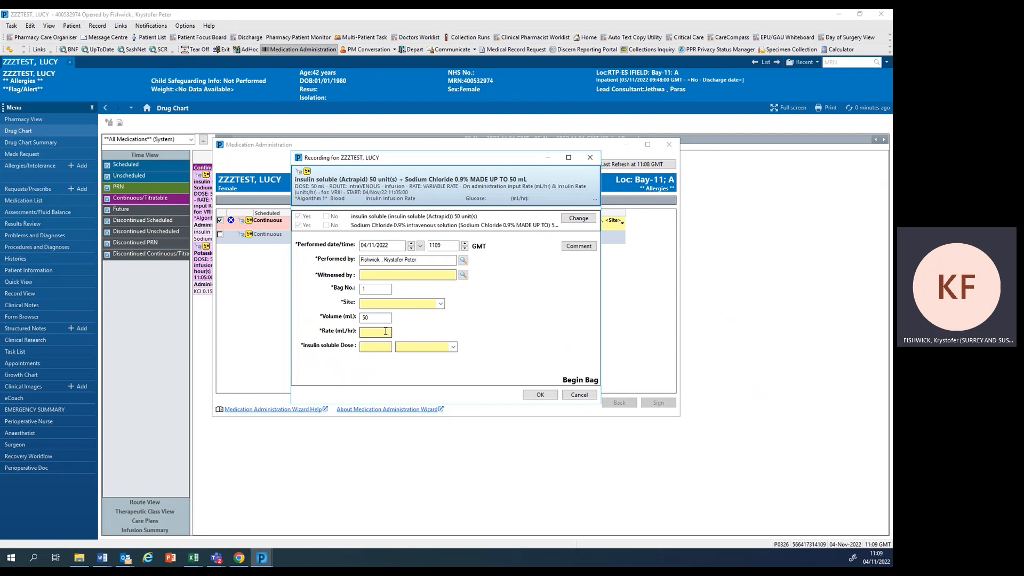
pyautogui.click(402, 275)
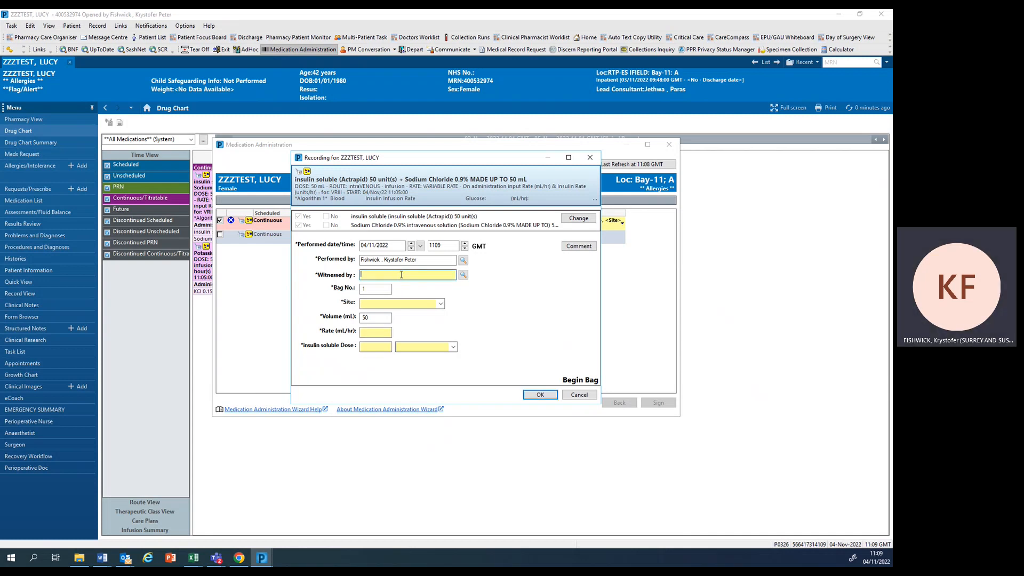
pyautogui.write('Fishwick')
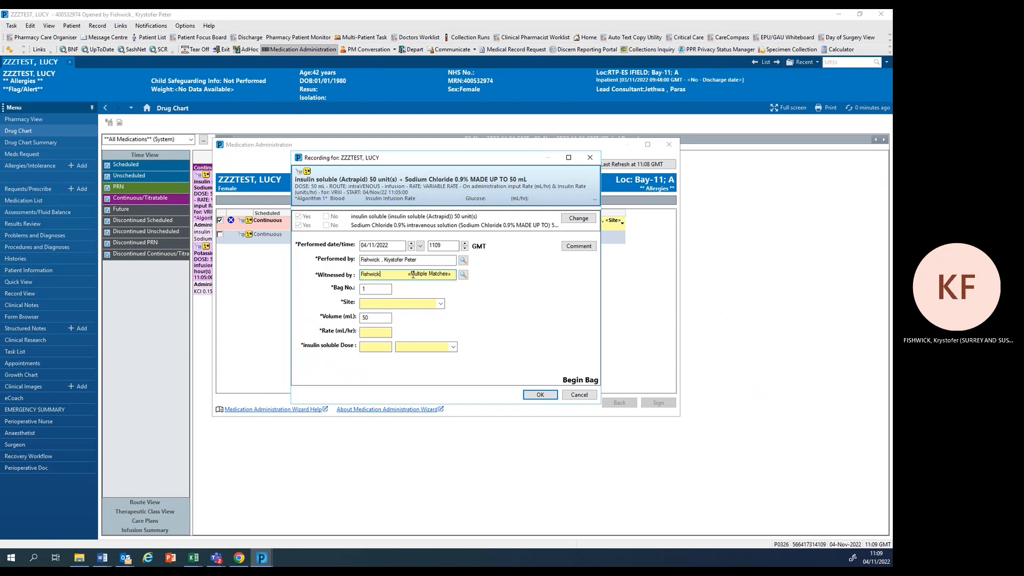
pyautogui.click(462, 275)
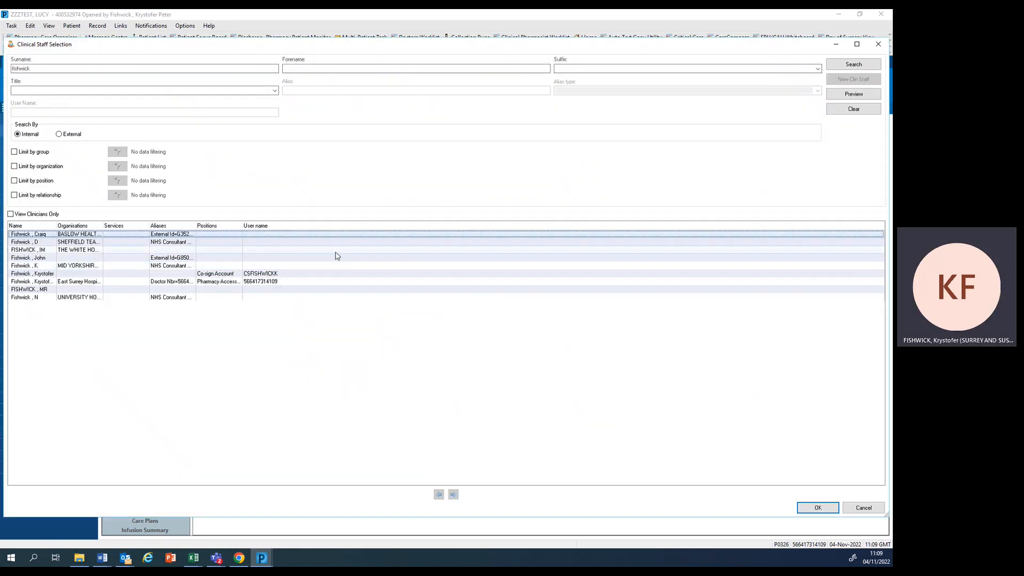
pyautogui.click(225, 275)
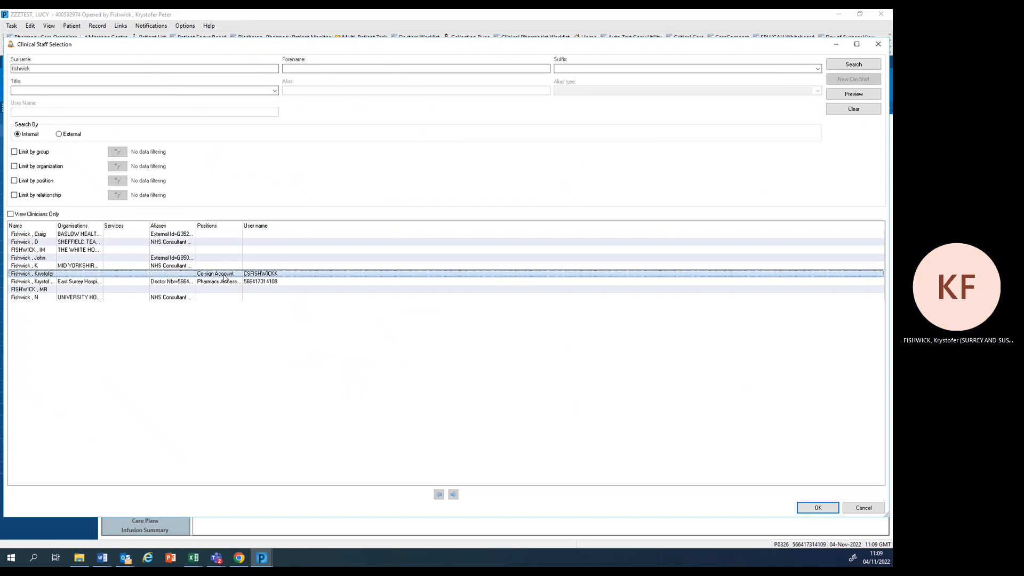
pyautogui.doubleClick(225, 274)
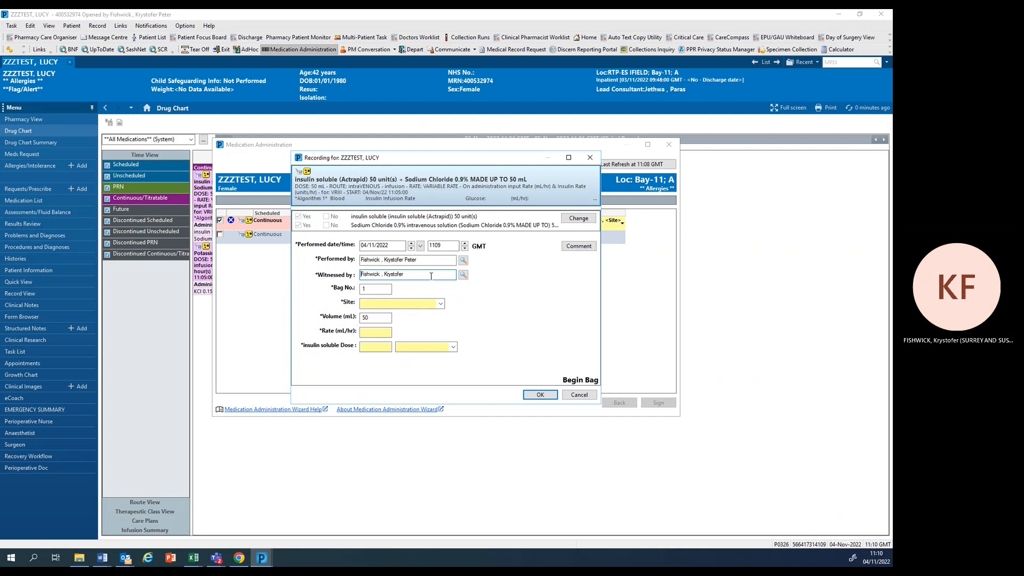
# Set the infusion site to hand left and the insulin soluble dose to 1 unit(s)/hr, with a rate of 1 mL/hr
pyautogui.click(441, 304)
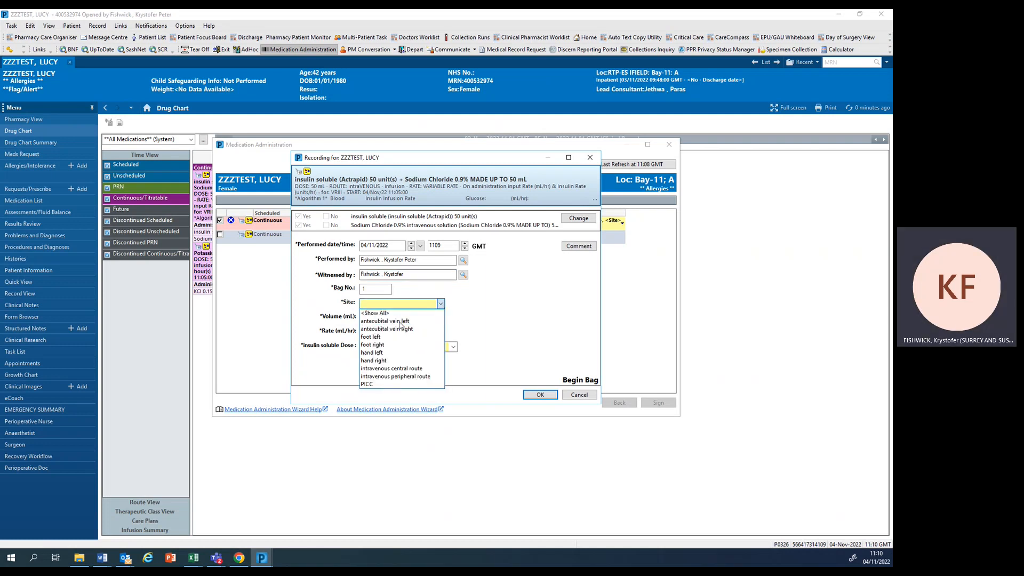
pyautogui.click(401, 352)
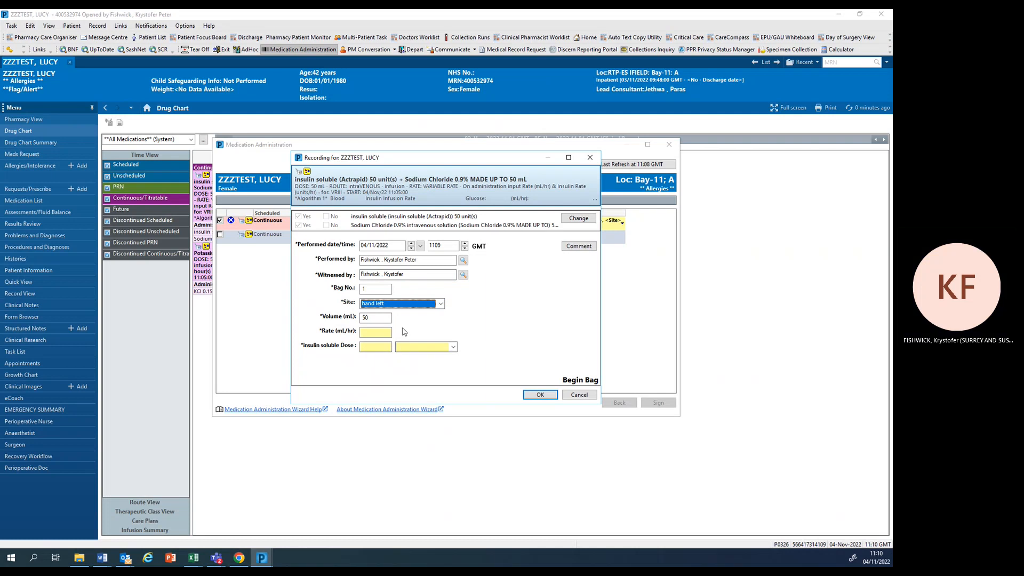
pyautogui.click(383, 347)
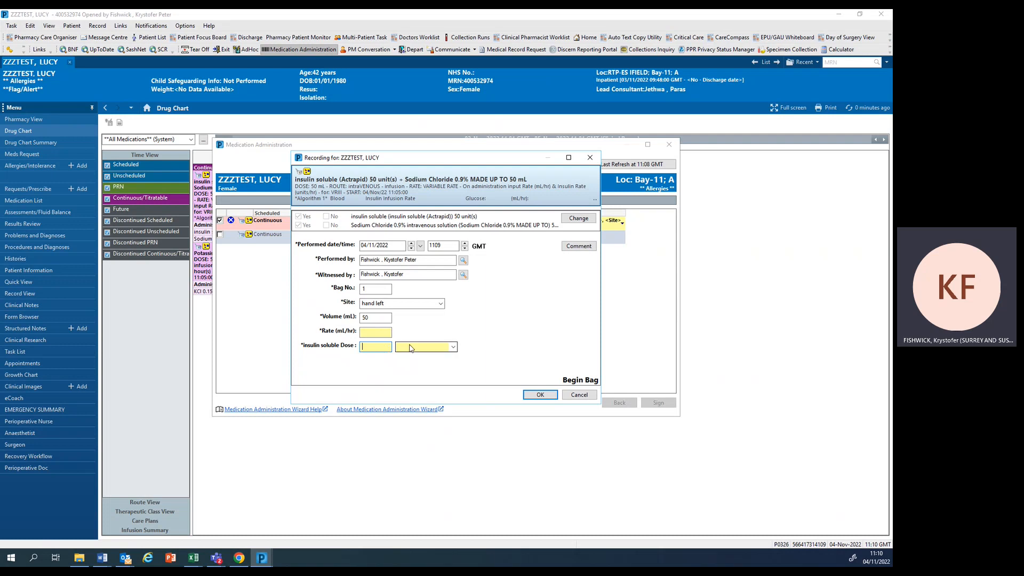
pyautogui.click(453, 347)
pyautogui.moveTo(456, 242); pyautogui.dragTo(453, 331)
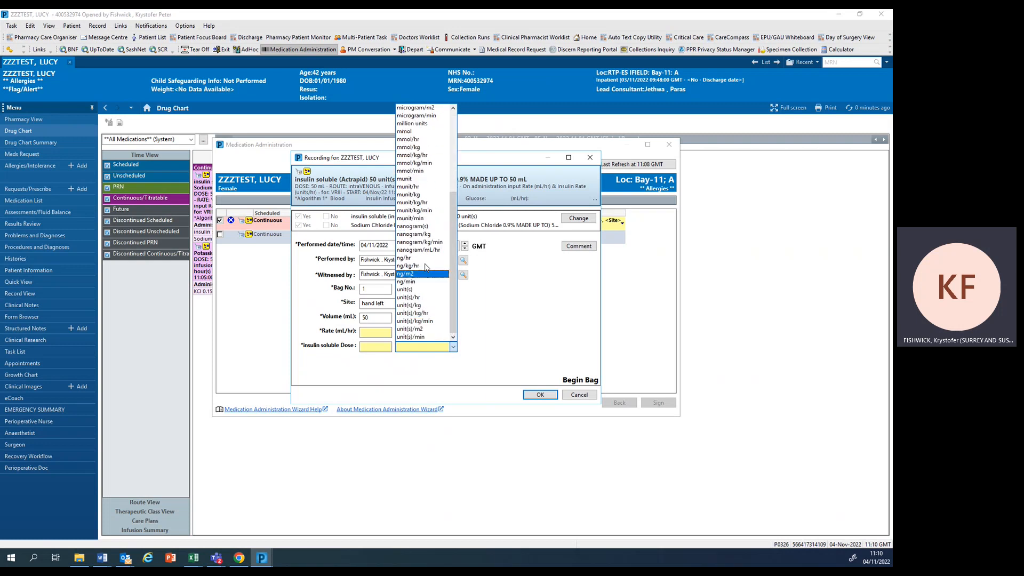
pyautogui.click(424, 298)
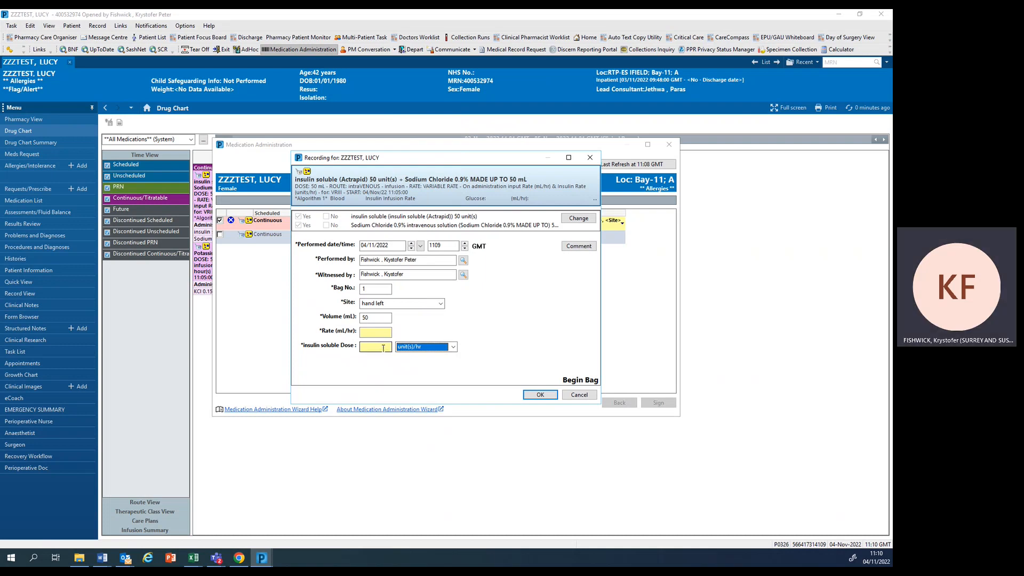
pyautogui.click(383, 348)
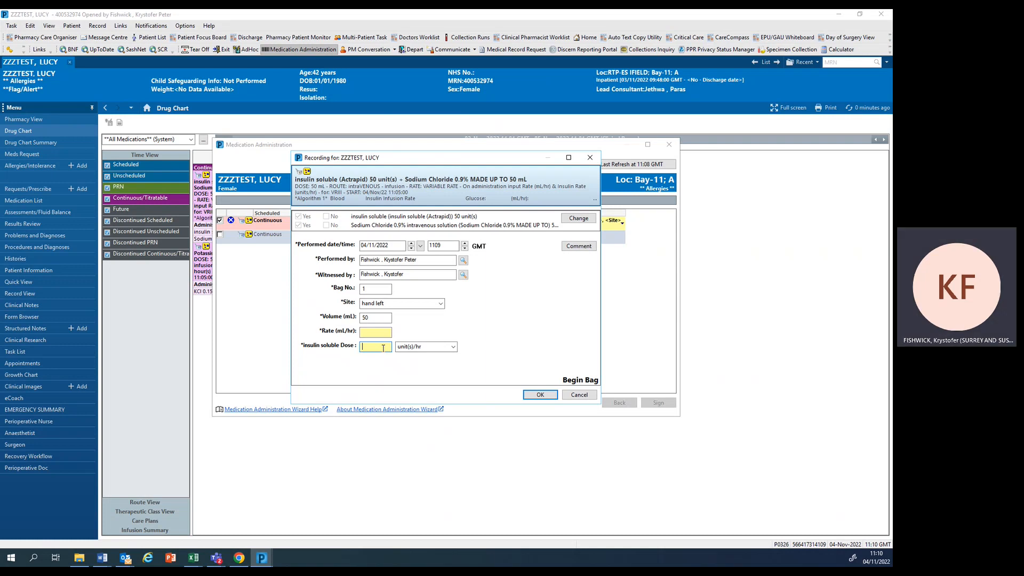
pyautogui.write('1')
pyautogui.press('BackSpace')
pyautogui.write('1')
# Authorise the insulin bag details with the witness's account password, then sign the administration and refresh the Drug Chart
pyautogui.click(541, 395)
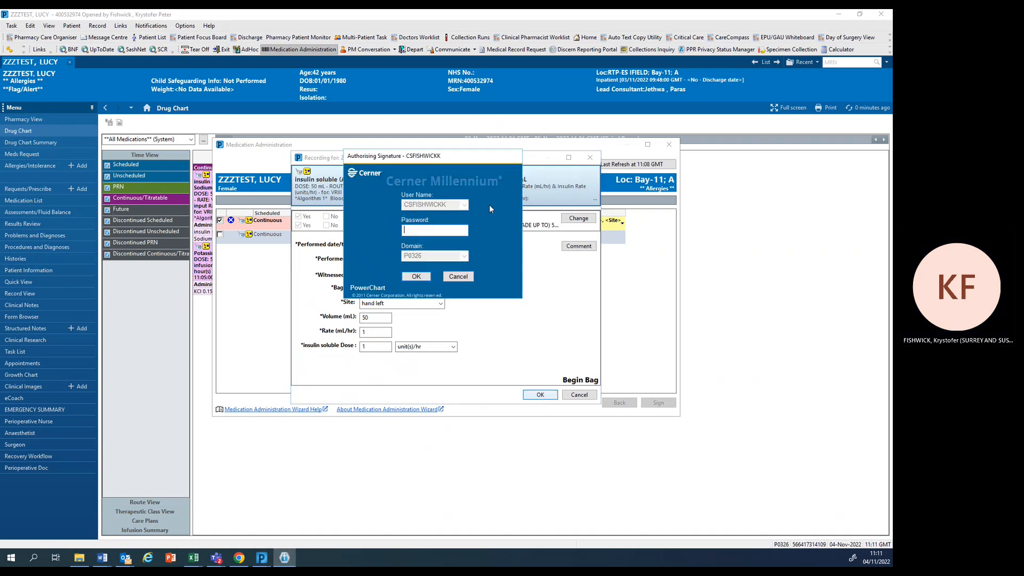
pyautogui.write('****')
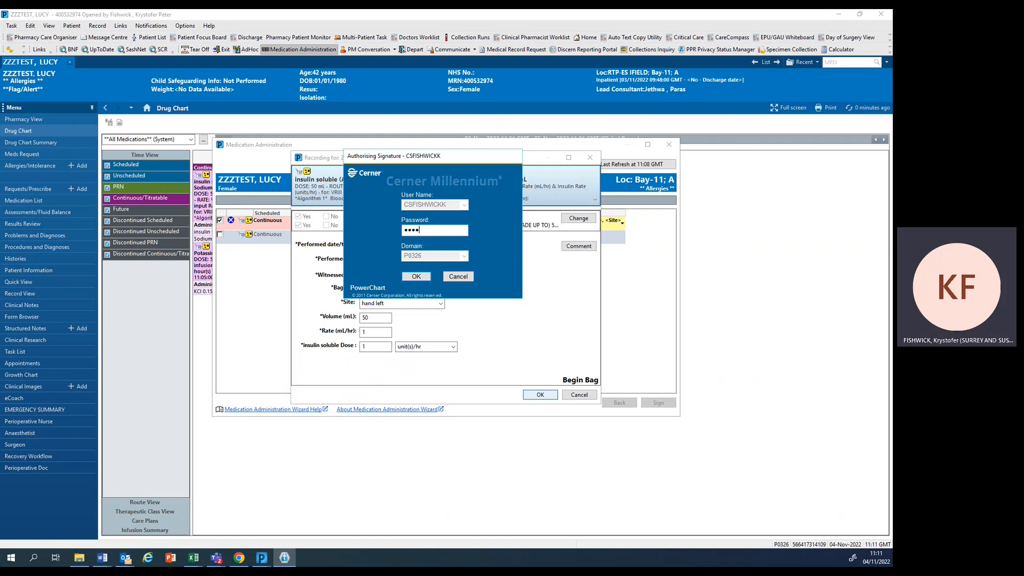
pyautogui.write('***')
pyautogui.press('Return')
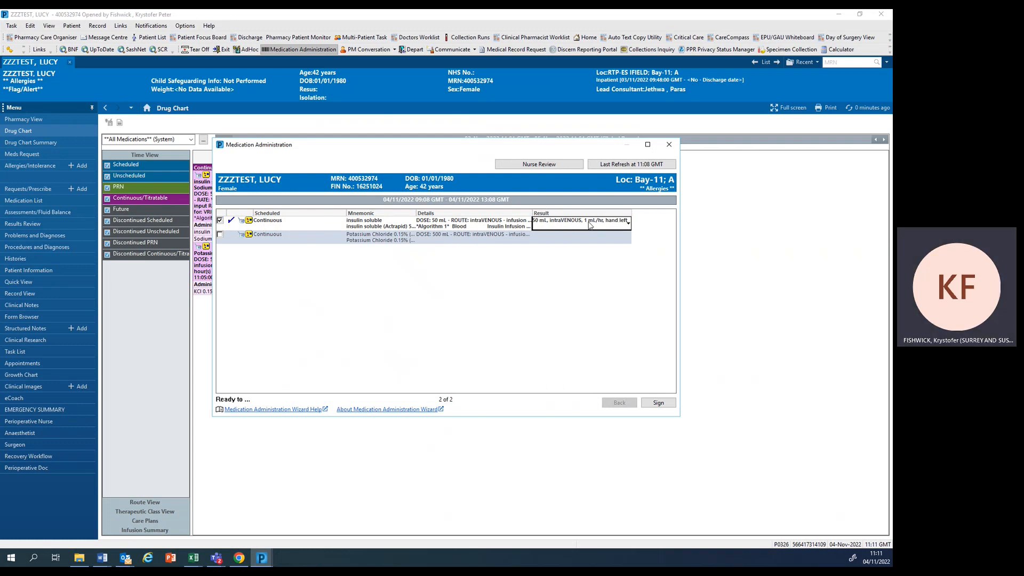
pyautogui.click(649, 401)
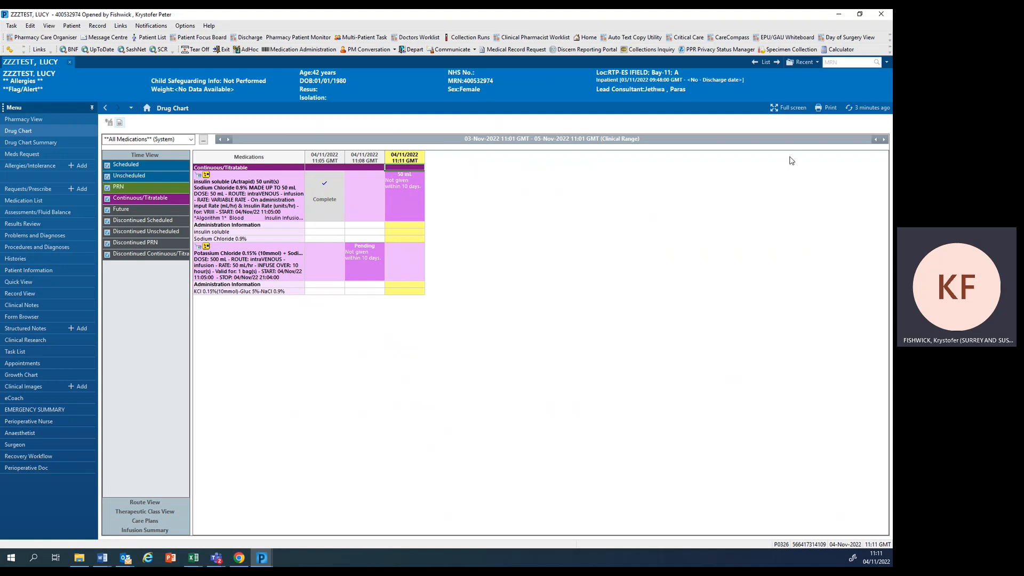
pyautogui.click(856, 110)
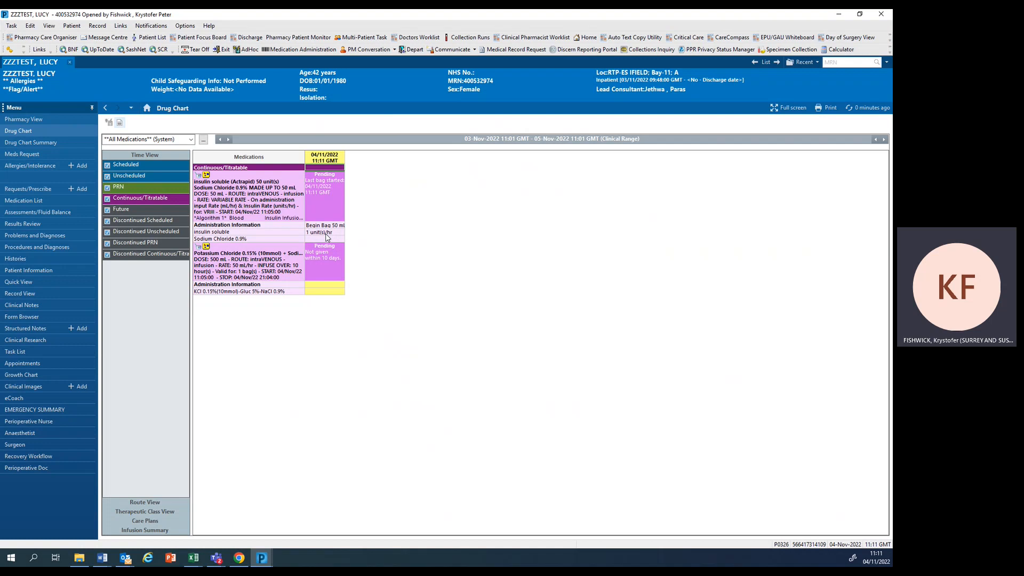
# In Assessments/Fluid Balance, show the Titratable infusions and Diabetes Management sections of Medication Related Monitoring
pyautogui.click(31, 209)
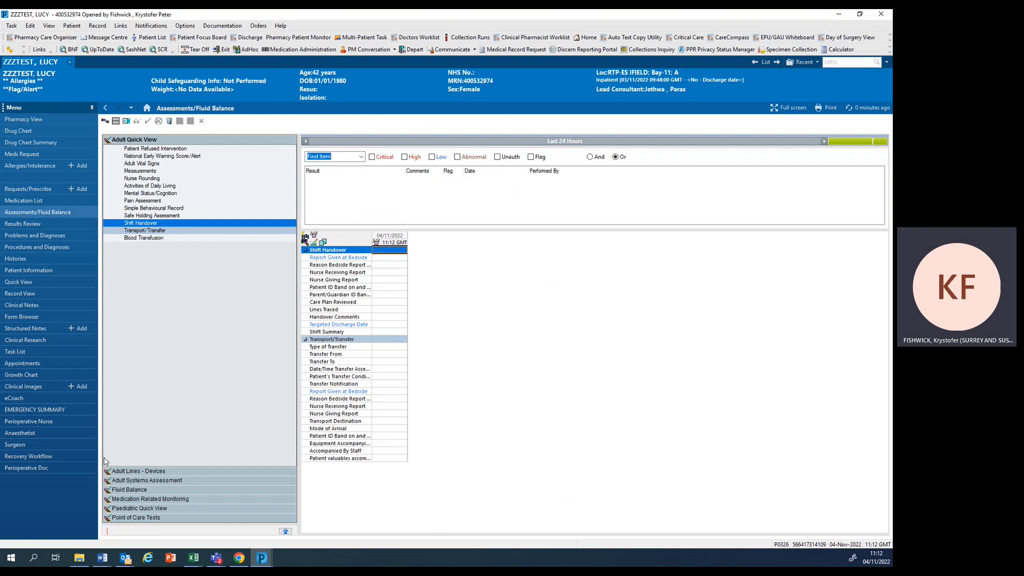
pyautogui.click(136, 500)
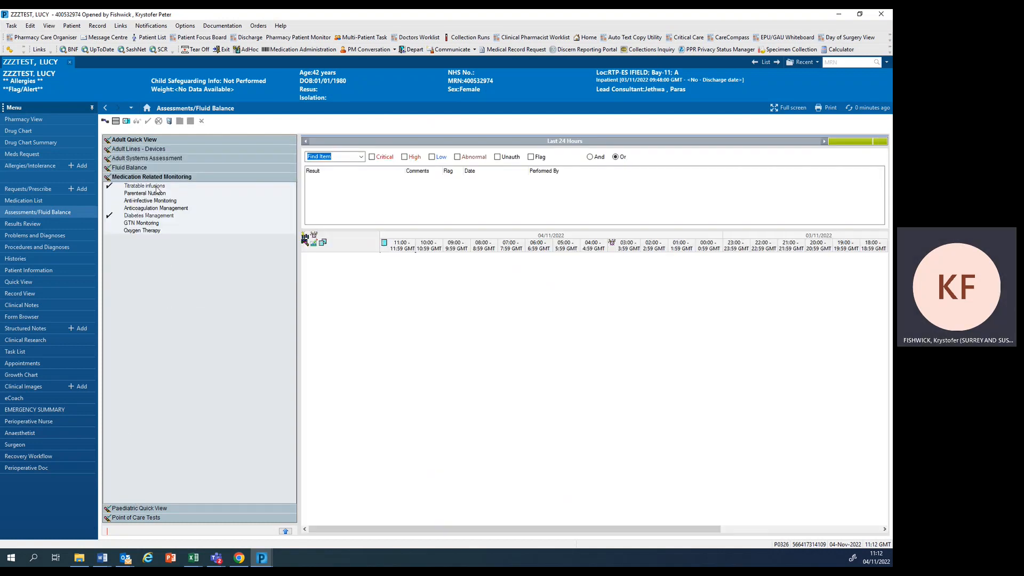
pyautogui.click(150, 187)
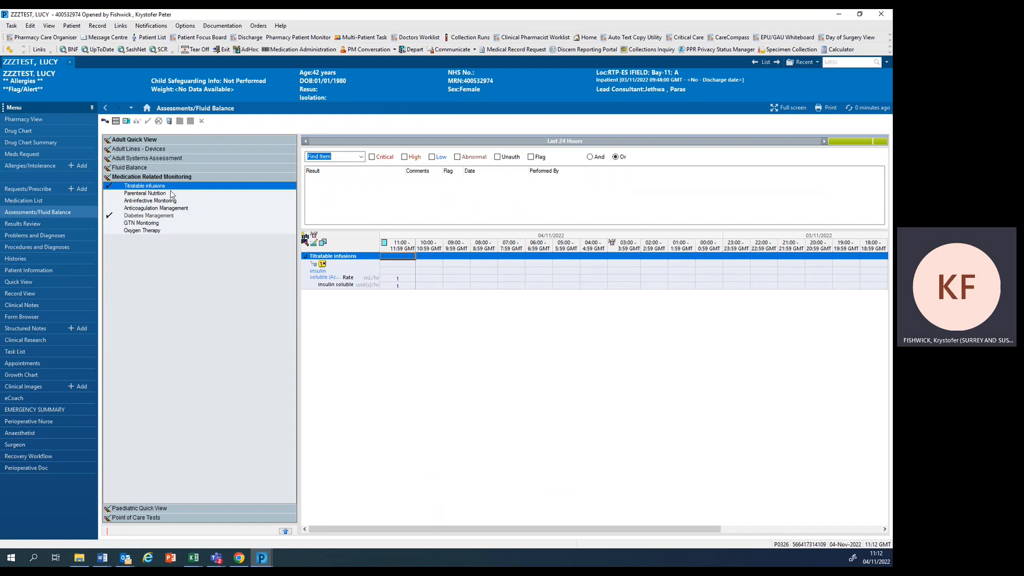
pyautogui.click(154, 216)
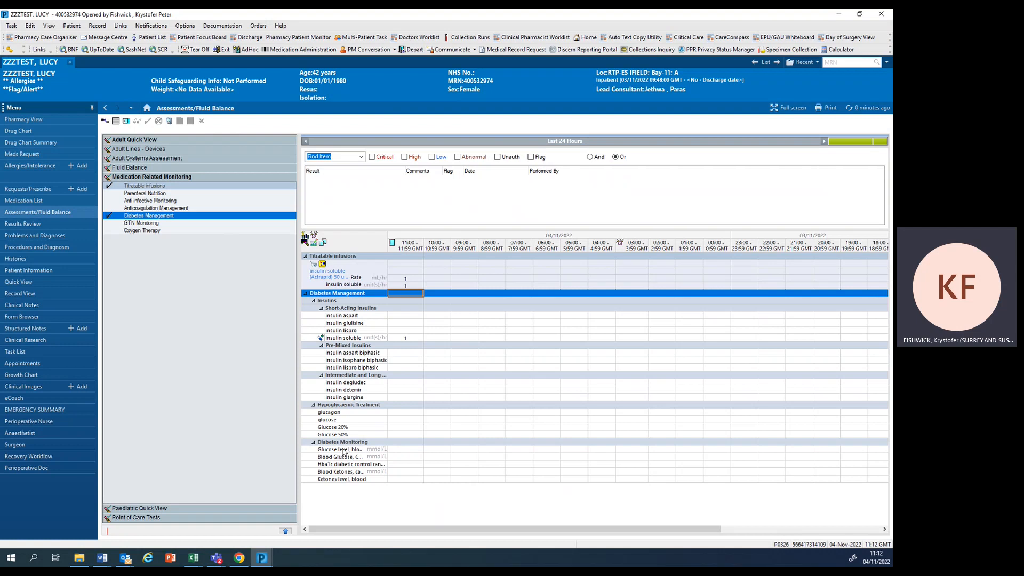
# Insert a new 11:12 date/time column in the flowsheet for charting the blood glucose level
pyautogui.click(401, 452)
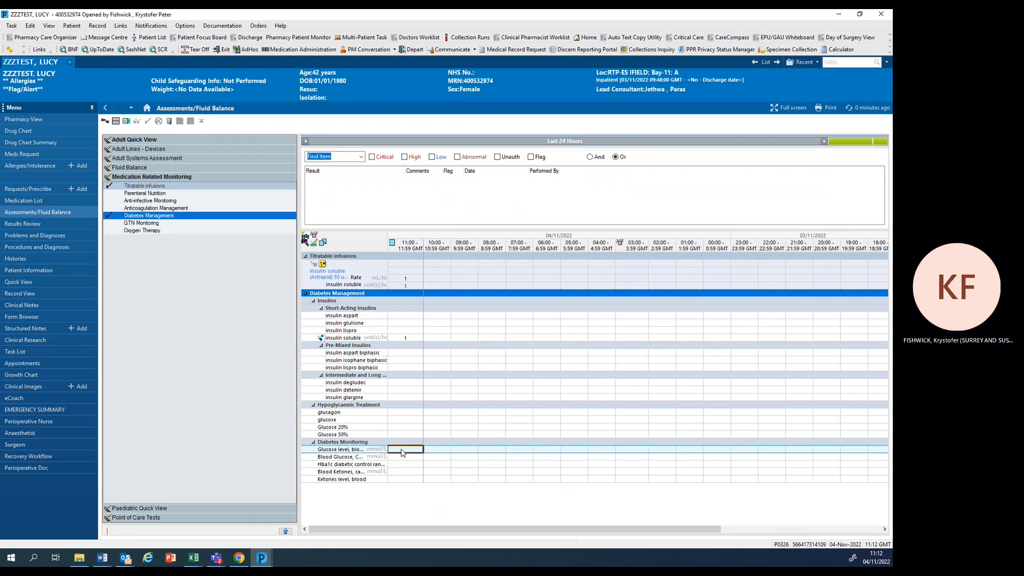
pyautogui.click(407, 249)
pyautogui.rightClick(407, 249)
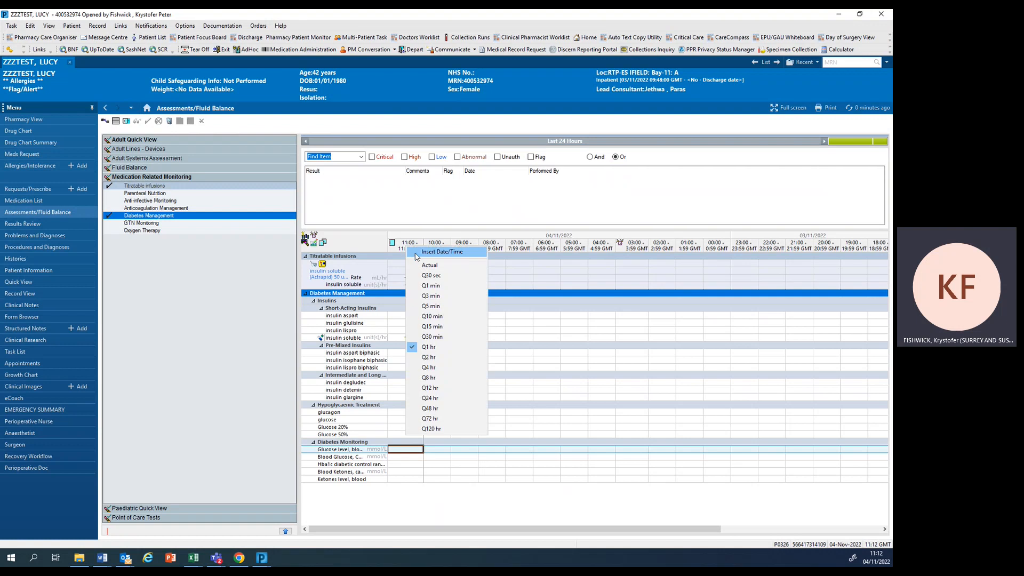
pyautogui.click(521, 329)
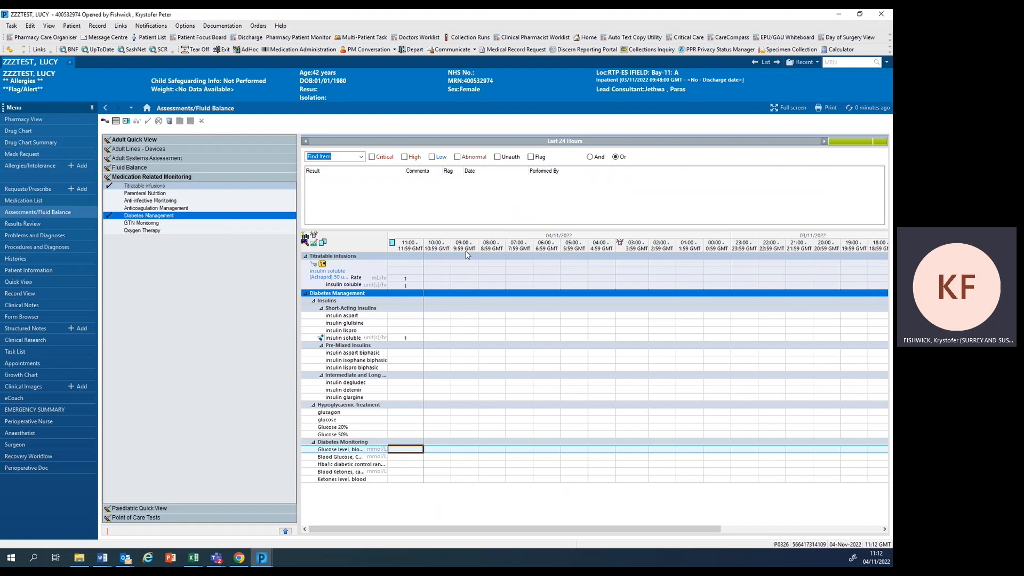
pyautogui.rightClick(406, 250)
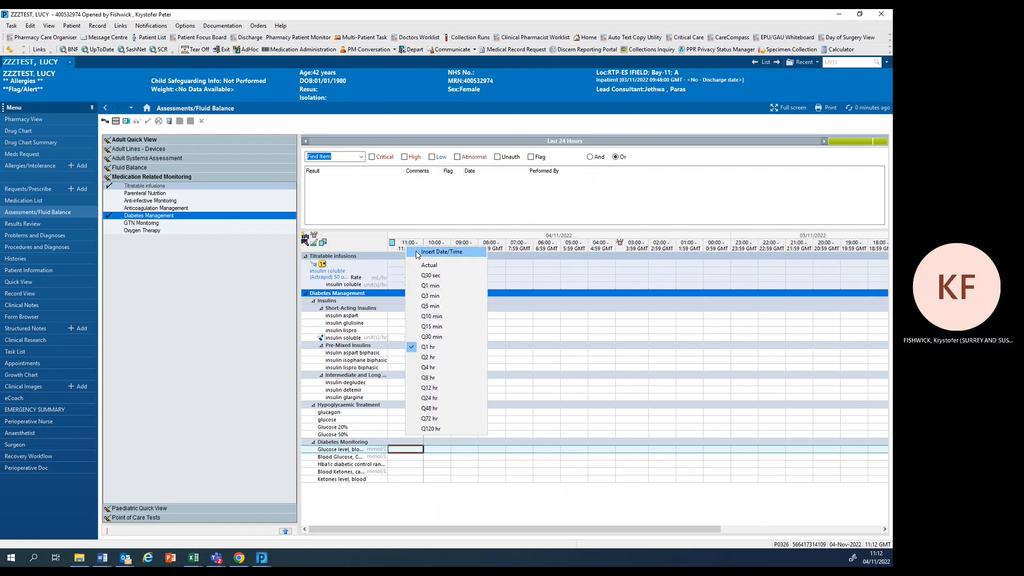
pyautogui.click(423, 252)
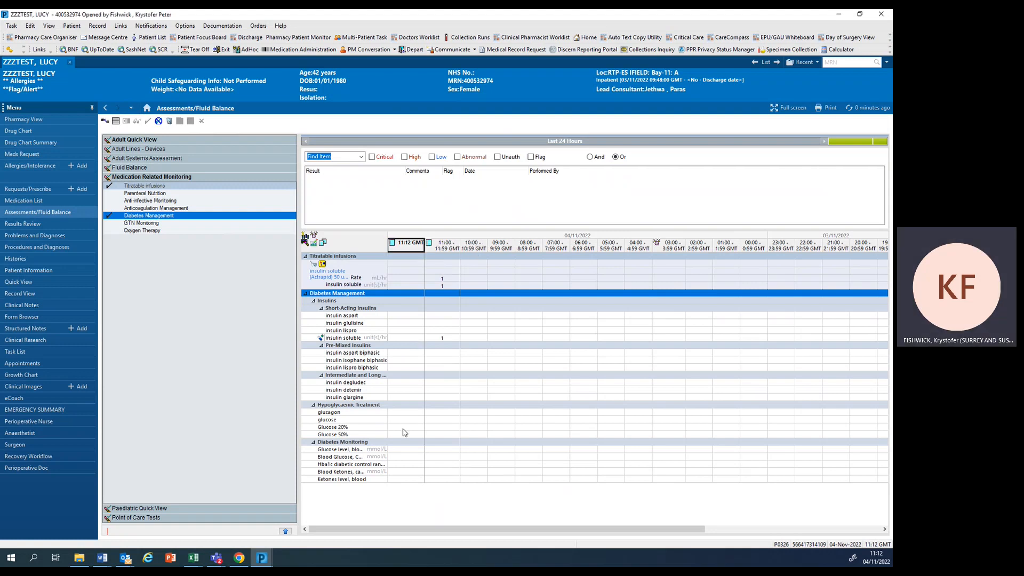
# Record a blood glucose level of 10 mmol/L under Diabetes Monitoring in the 11:12 column and sign it
pyautogui.click(417, 451)
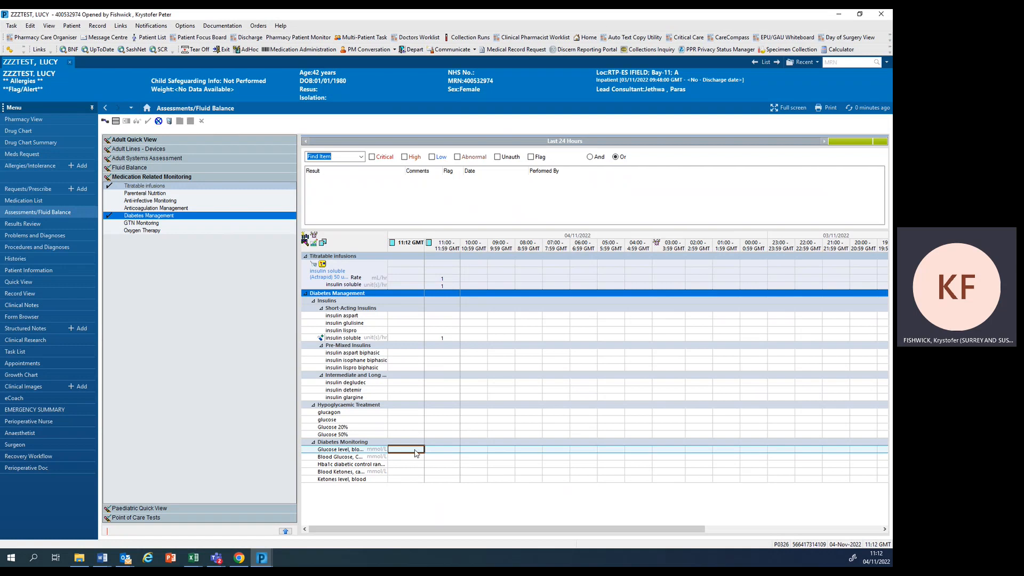
pyautogui.click(410, 451)
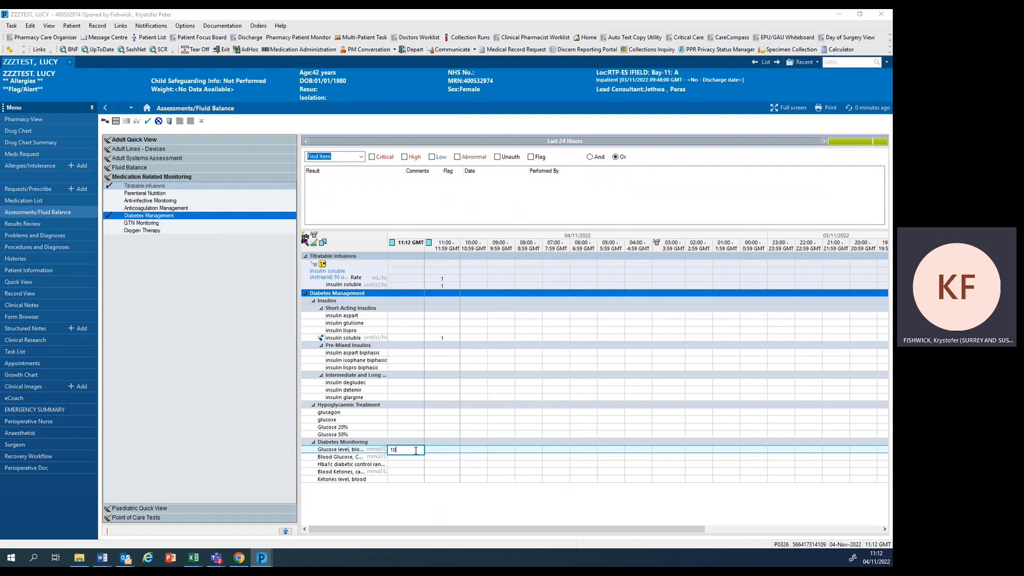
pyautogui.press('Return')
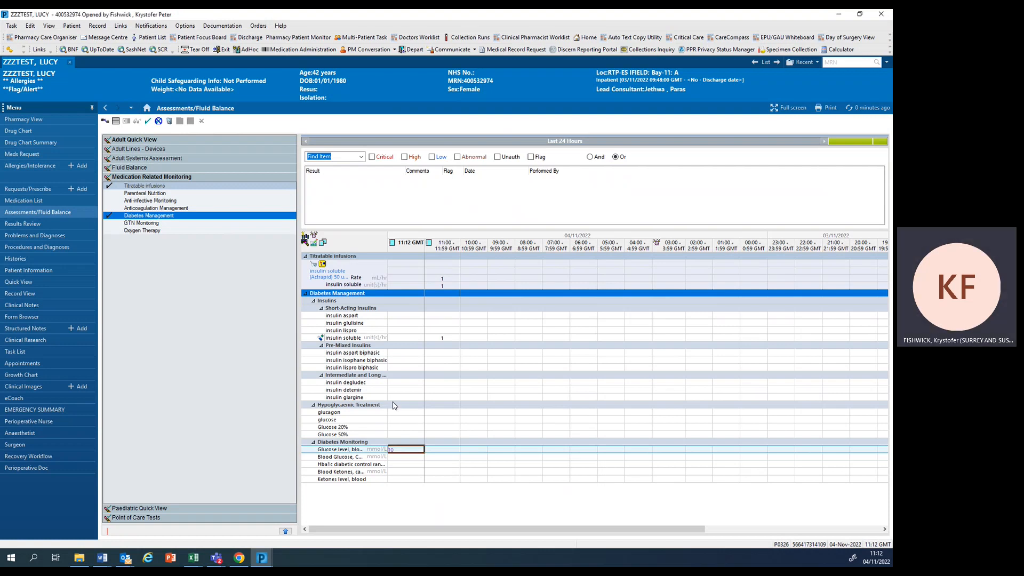
pyautogui.click(148, 123)
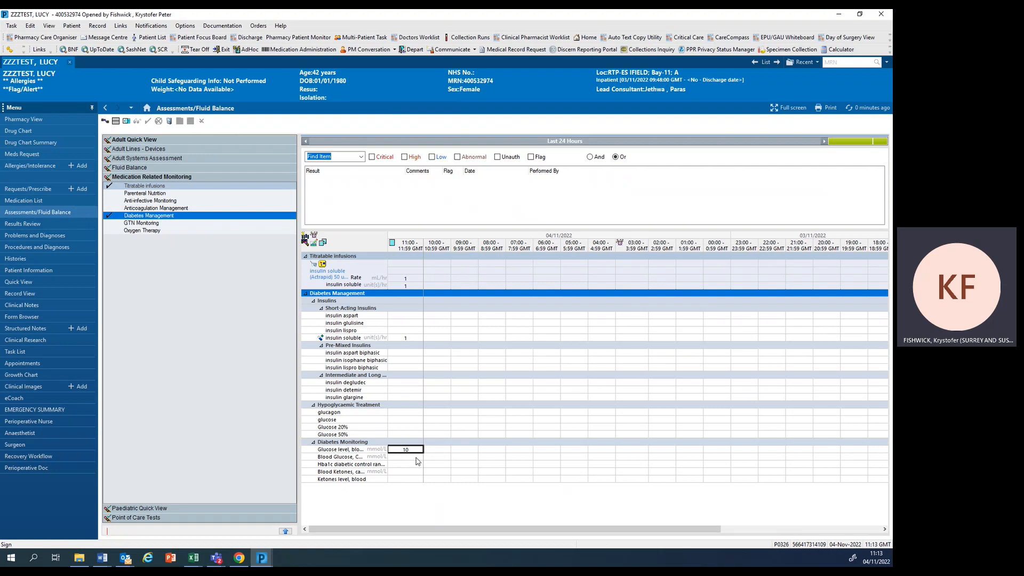
# Return to the Titratable infusions section and insert a new date/time column for 04/11/2022 11:13 in the flowsheet
pyautogui.click(167, 187)
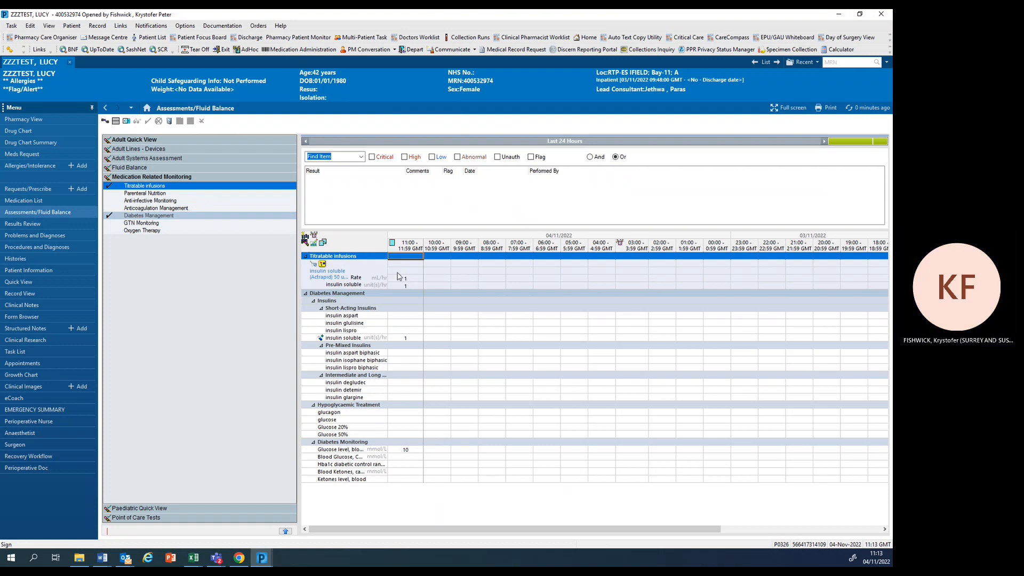
pyautogui.rightClick(405, 248)
pyautogui.click(416, 255)
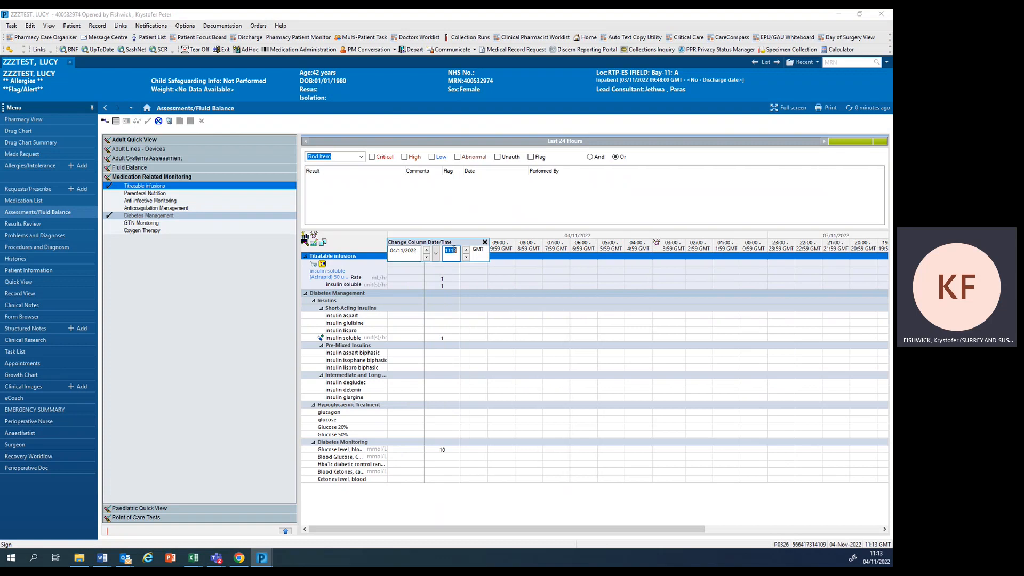
pyautogui.press('Return')
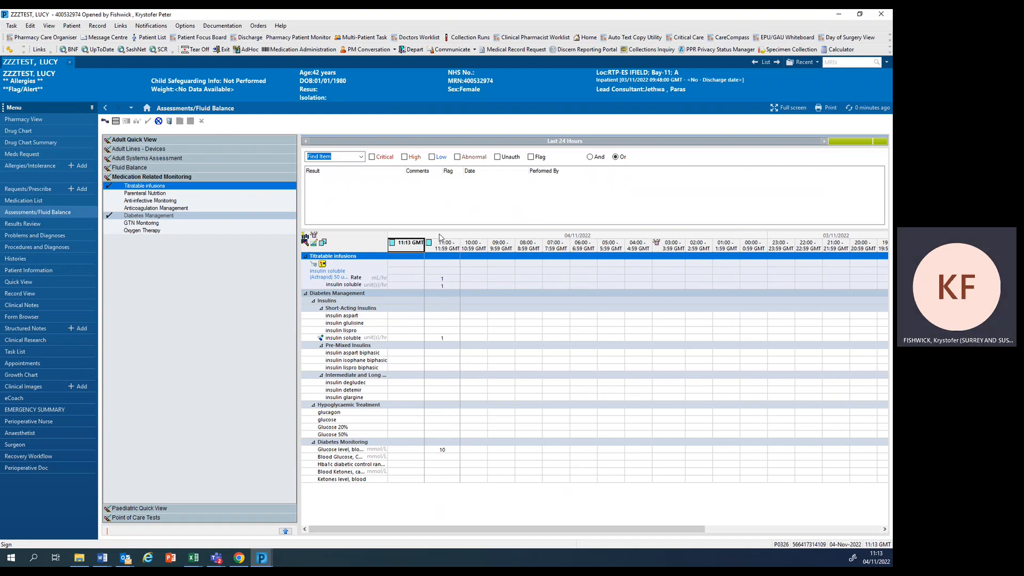
# Add a result of 1.5 unit(s)/hr for insulin soluble in the 11:13 column of Titratable infusions and sign it
pyautogui.rightClick(412, 288)
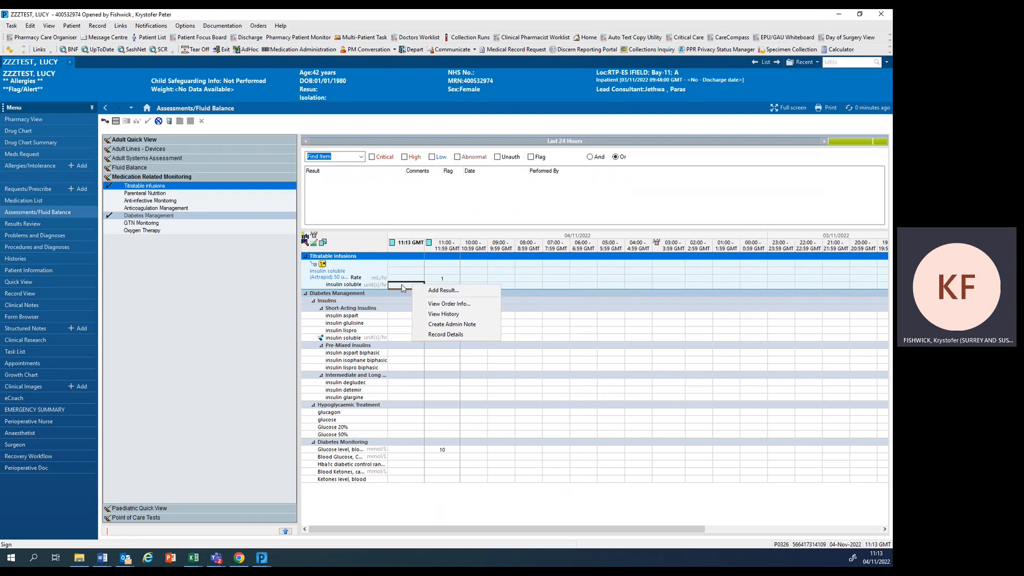
pyautogui.click(429, 290)
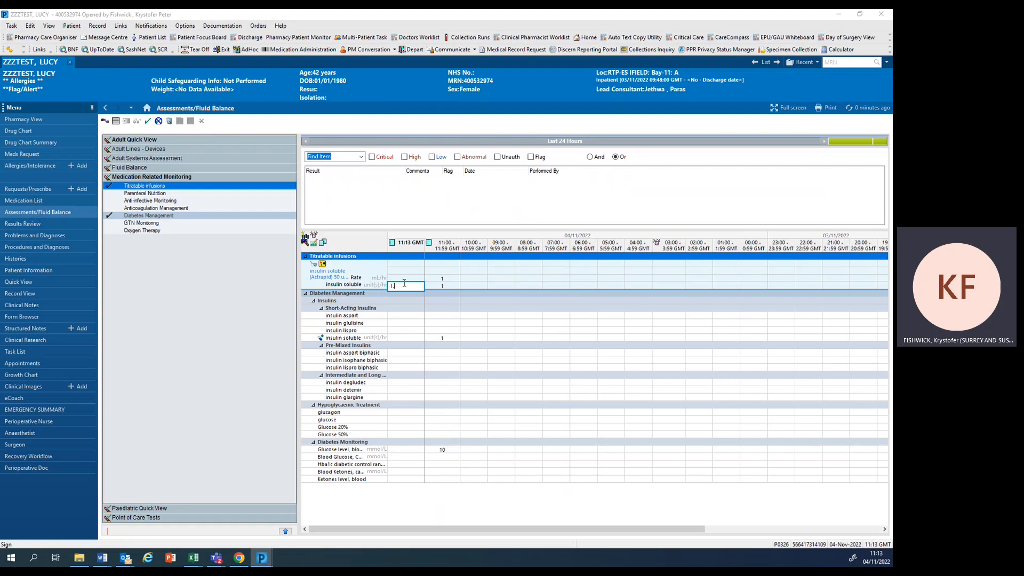
pyautogui.write('.5')
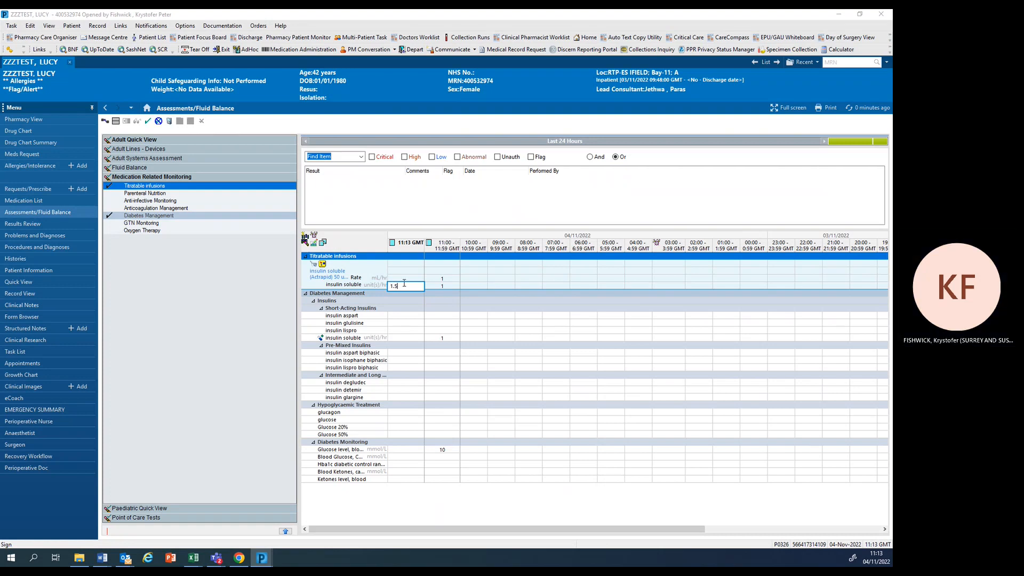
pyautogui.press('Return')
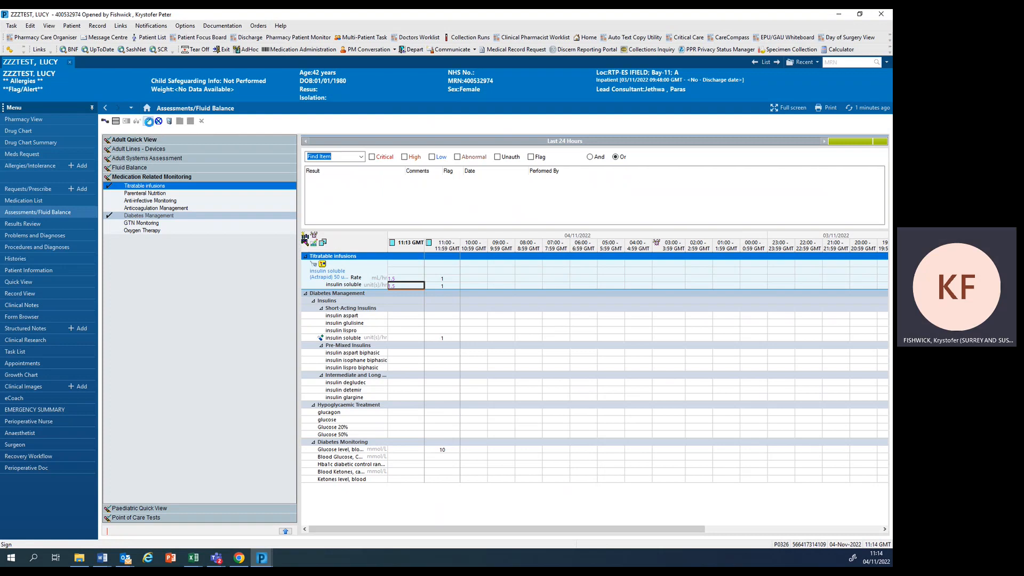
pyautogui.click(149, 121)
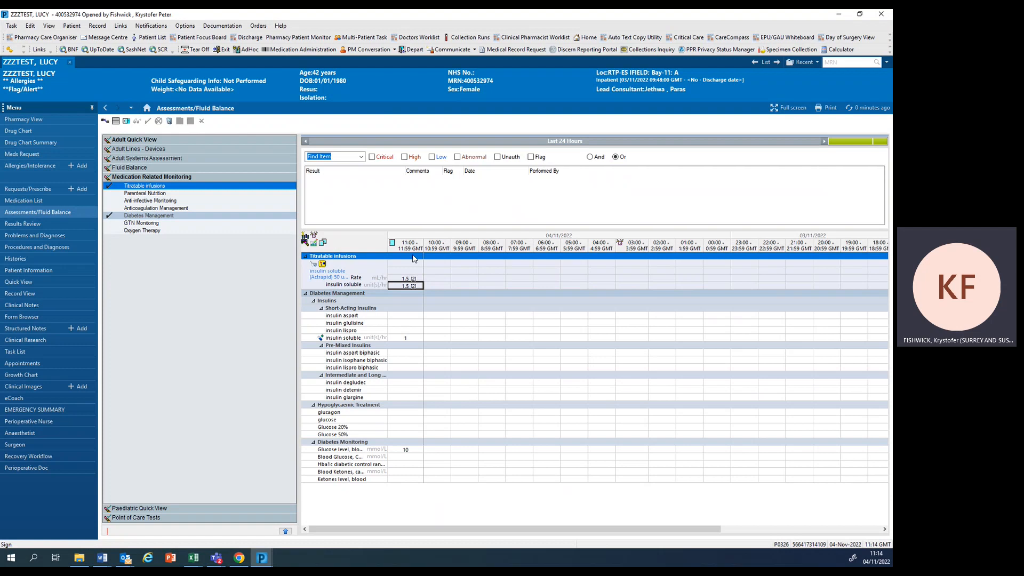
# Open the Drug Chart and refresh it to review the charted insulin rate change
pyautogui.click(56, 131)
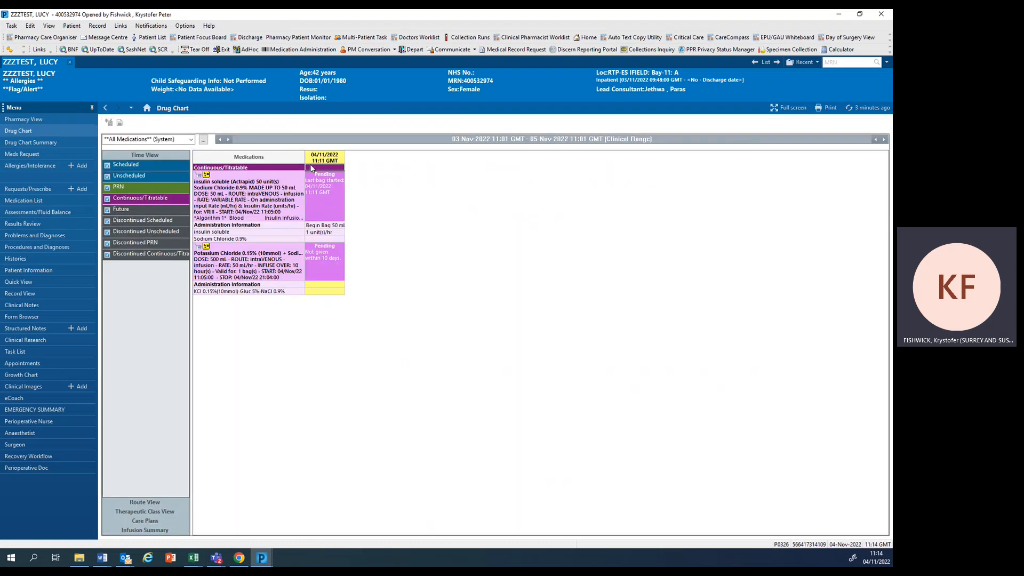
pyautogui.click(861, 109)
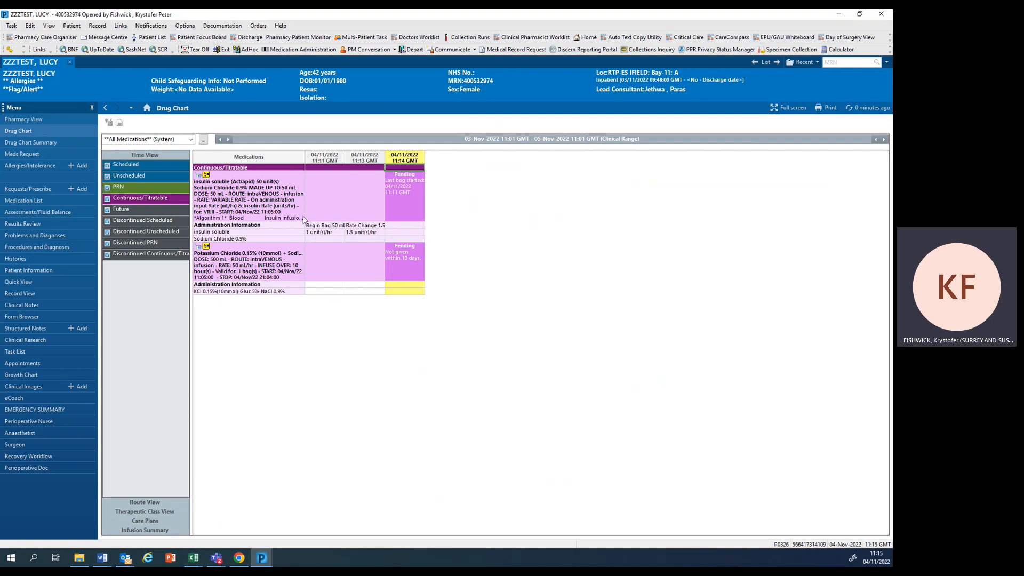
# In the Medication List, discontinue the insulin soluble (Actrapid) infusion with the reason No longer clinically indicated, and sign the order
pyautogui.click(47, 190)
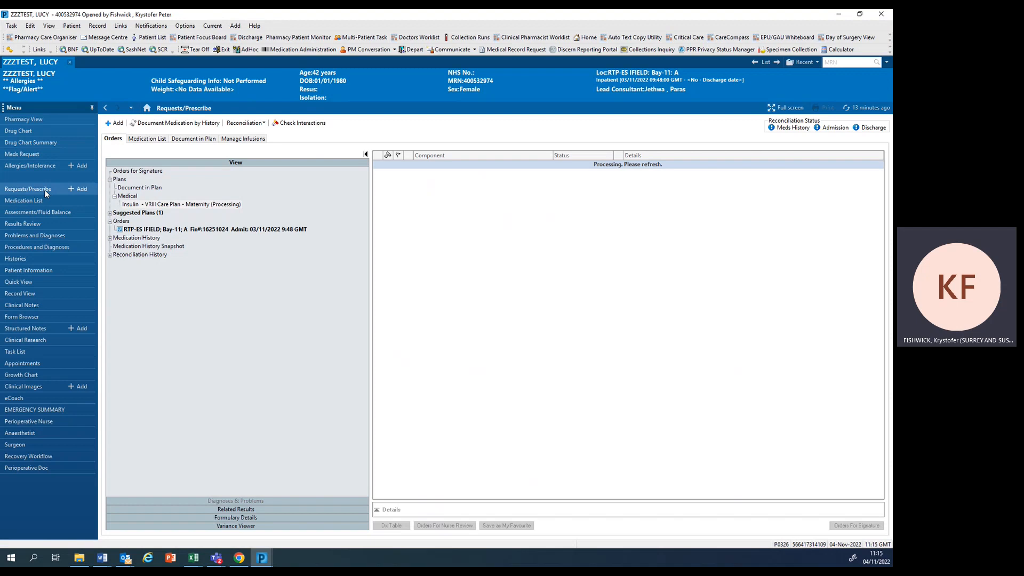
pyautogui.click(154, 139)
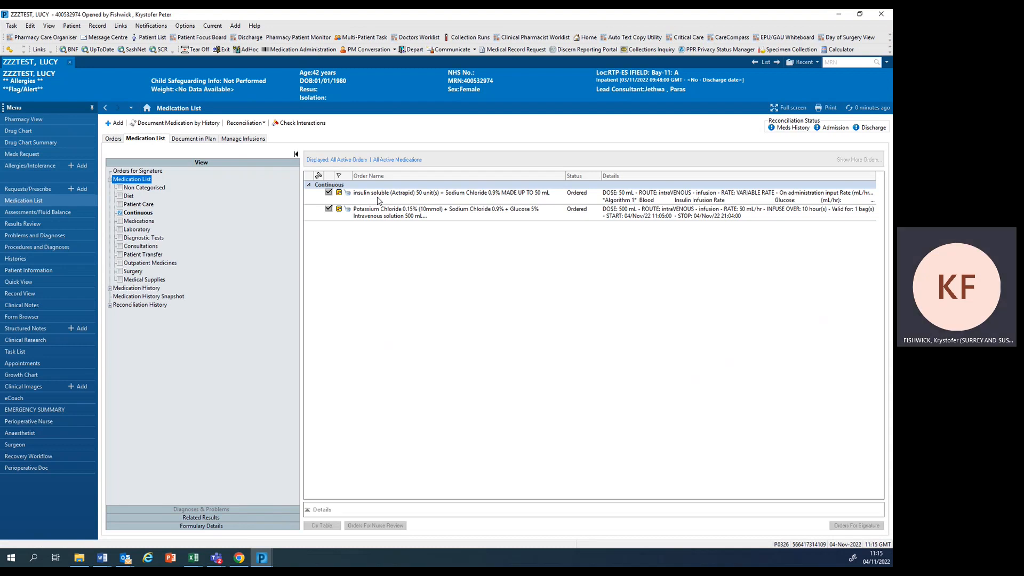
pyautogui.rightClick(378, 200)
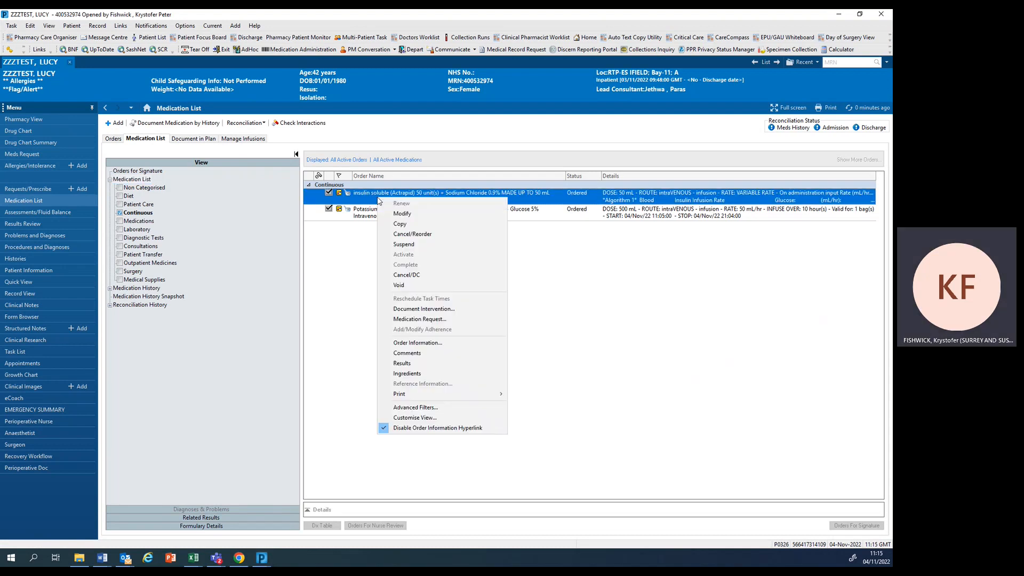
pyautogui.click(418, 280)
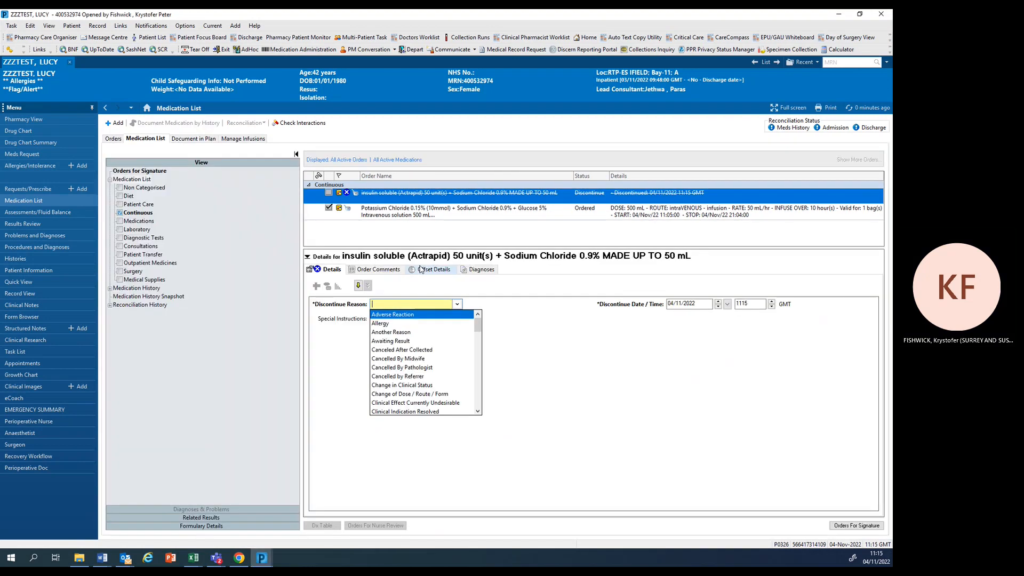
pyautogui.scroll(-7, 415, 376)
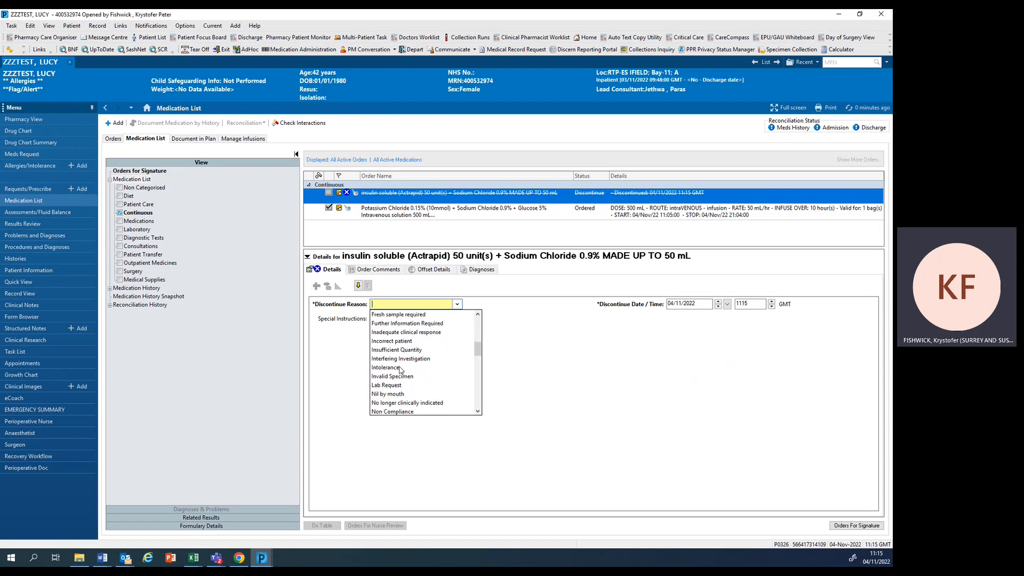
pyautogui.click(408, 402)
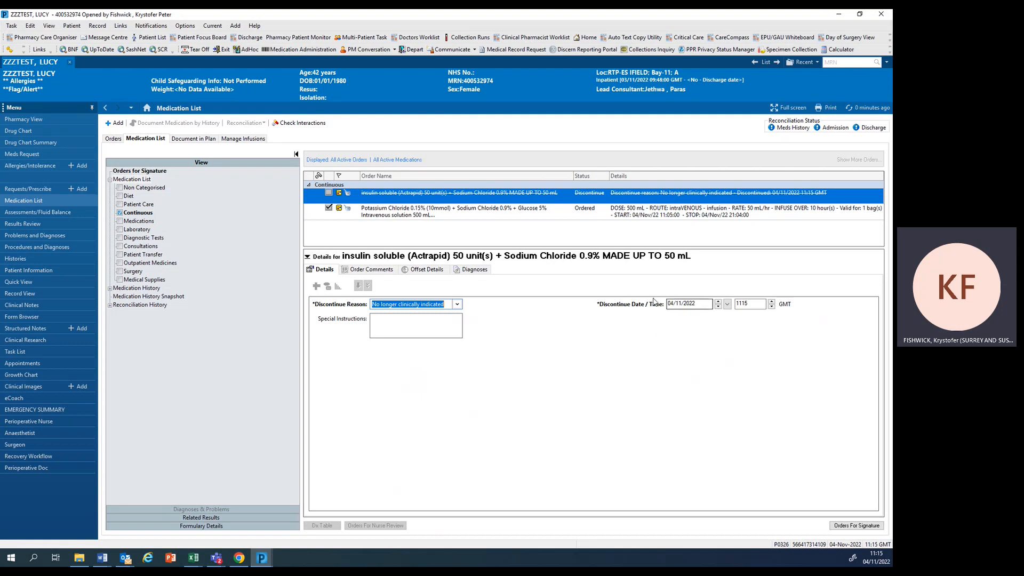
pyautogui.click(849, 526)
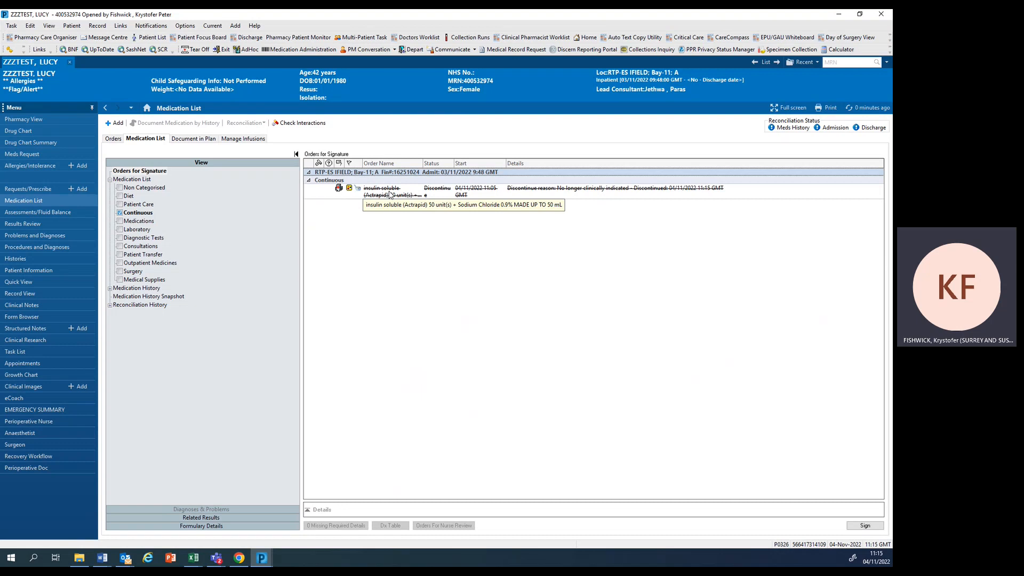
pyautogui.click(864, 526)
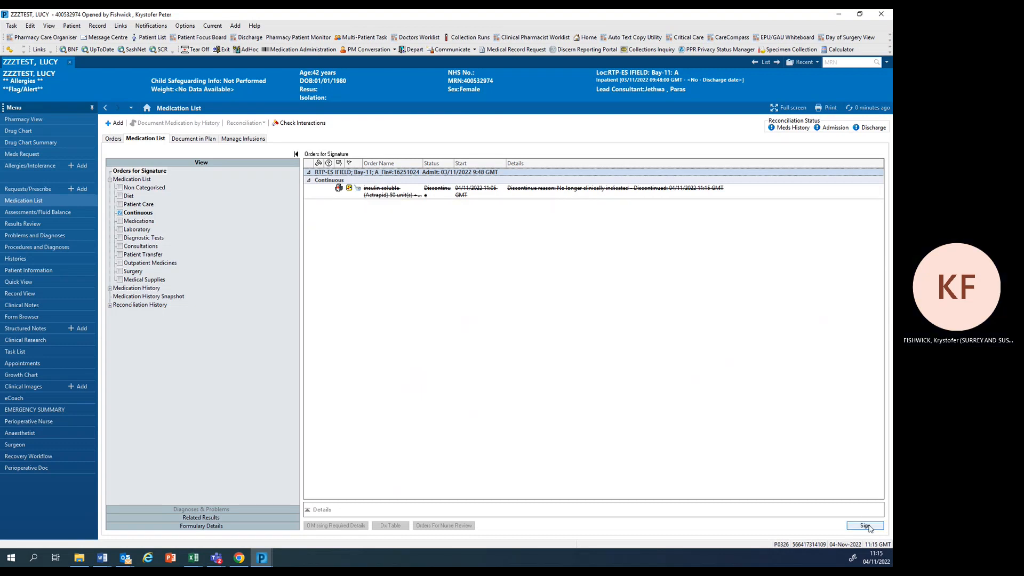